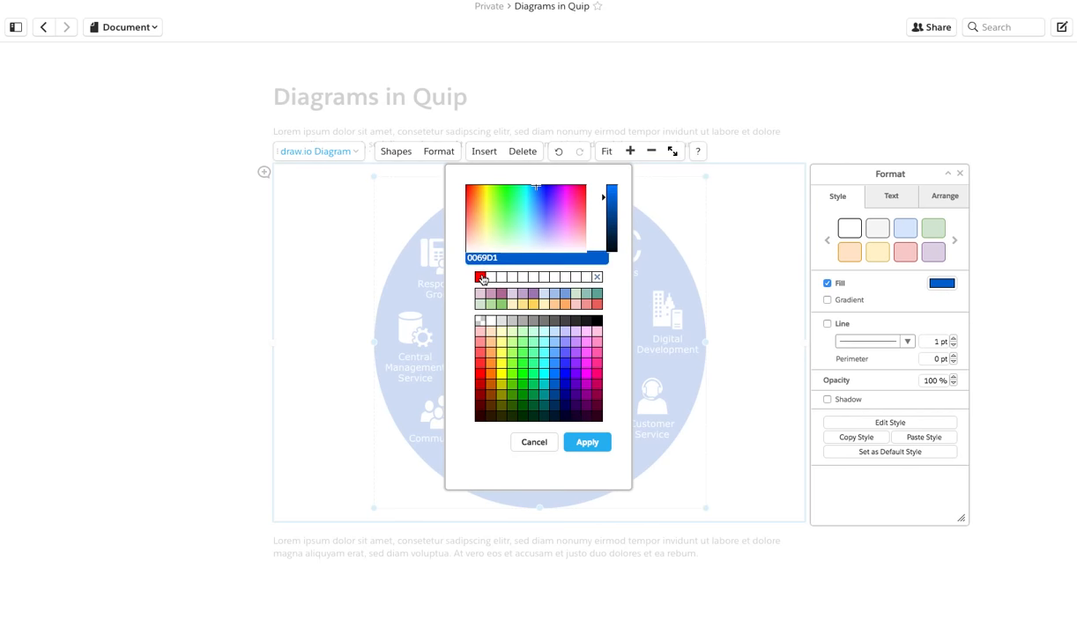
Set the fill colour of the business model ring to red and return to the document text
click(481, 278)
click(598, 447)
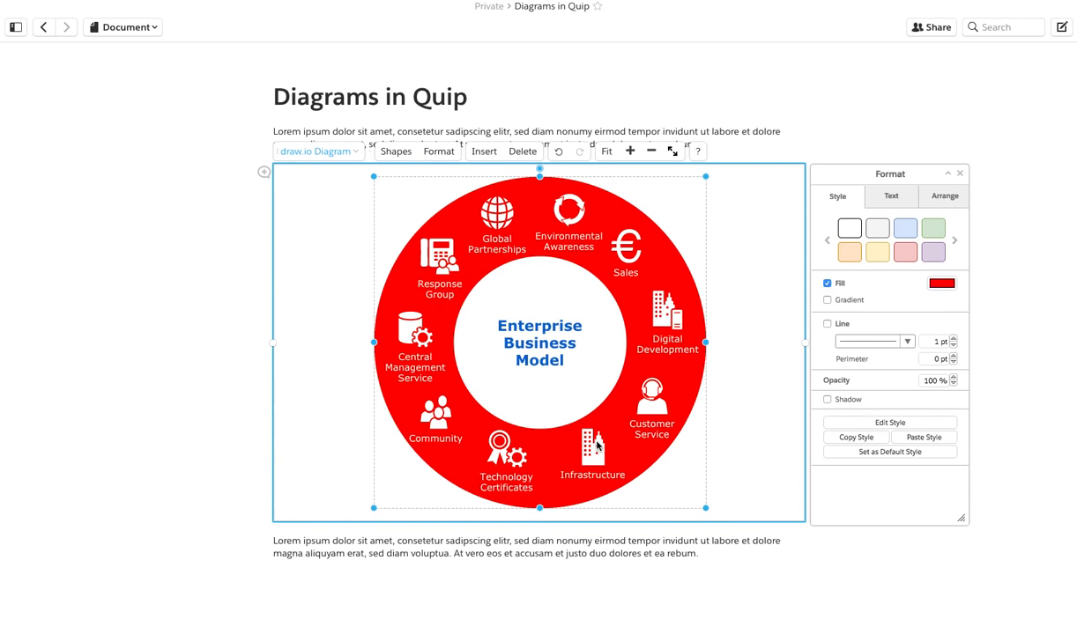
click(745, 537)
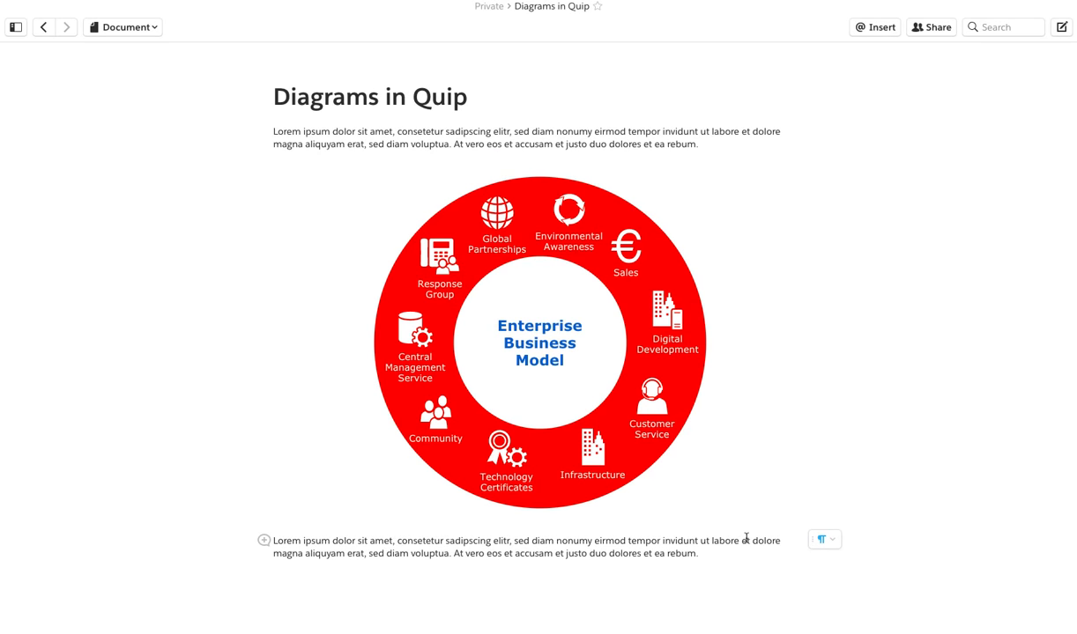
Delete the Enterprise Business Model diagram from the document
click(716, 195)
click(319, 152)
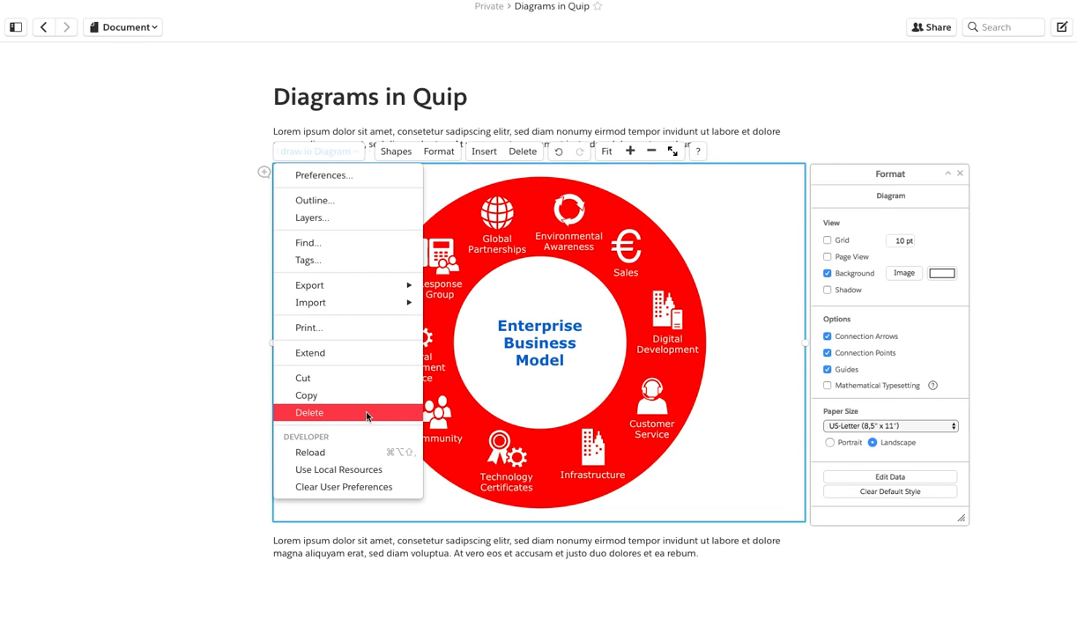
click(367, 414)
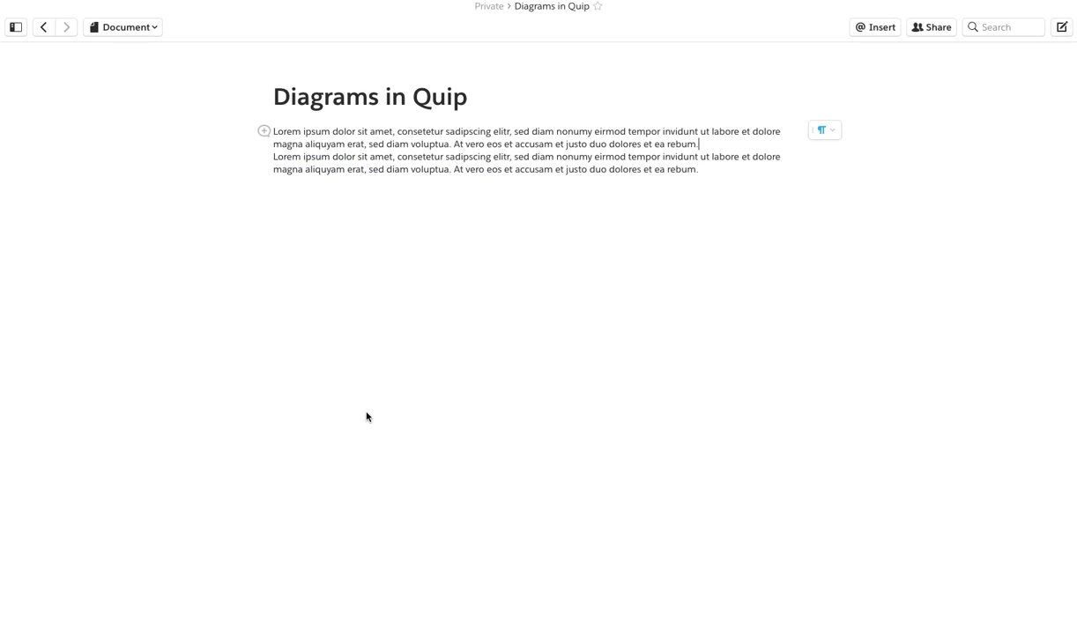
Insert a draw.io diagram on a new line between the two paragraphs
click(709, 141)
key(Return)
text(@)
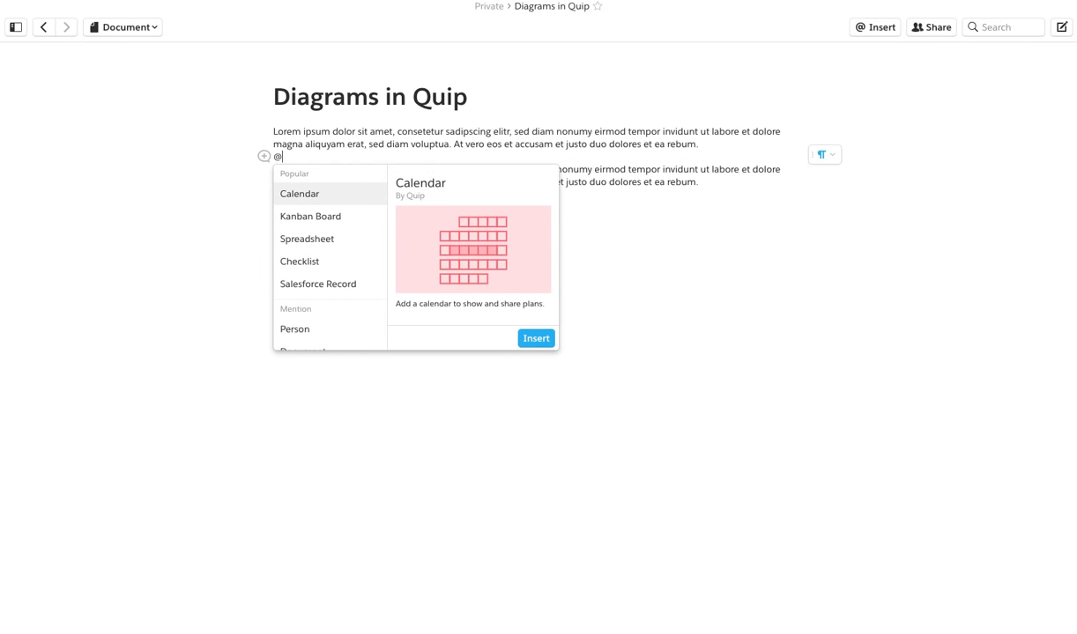
text(dia)
key(Return)
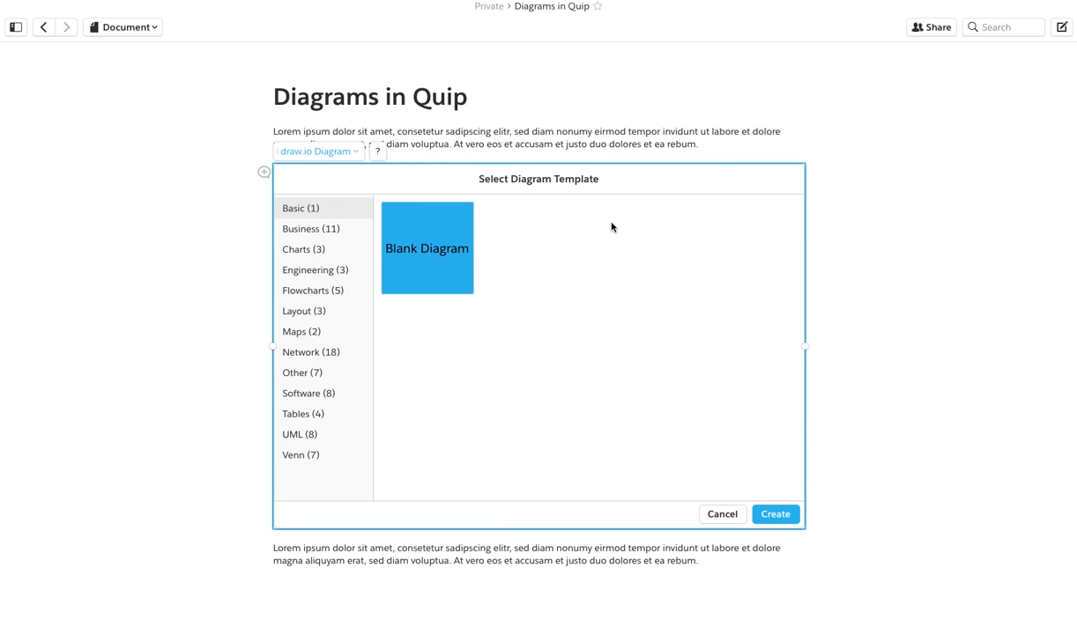
Look through the Business templates, and create the diagram from the Basic category's Blank Diagram template
click(326, 227)
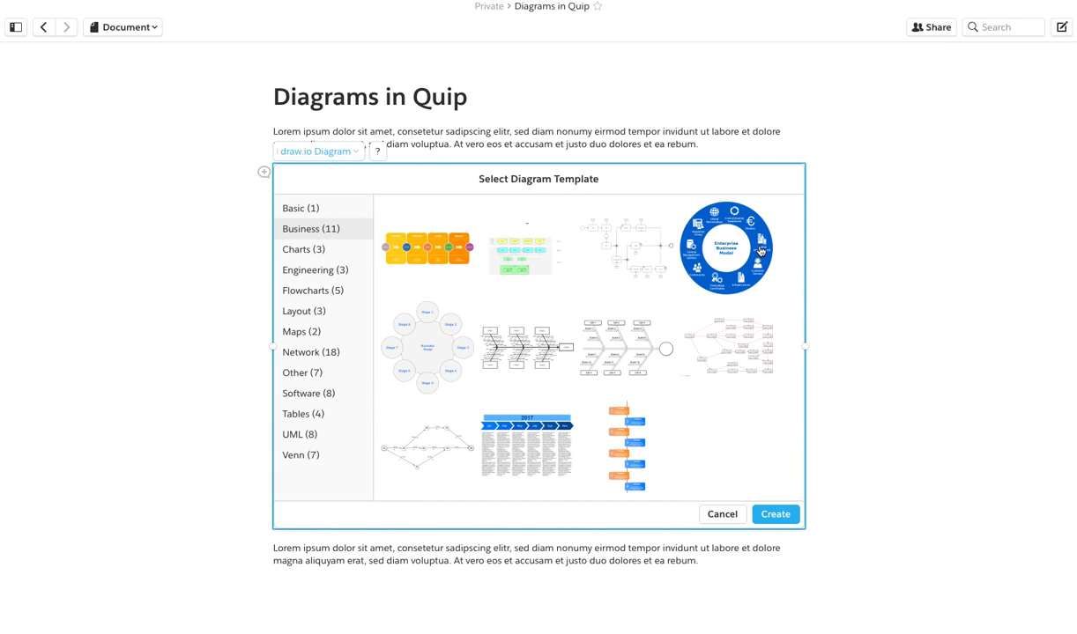
click(727, 242)
click(318, 208)
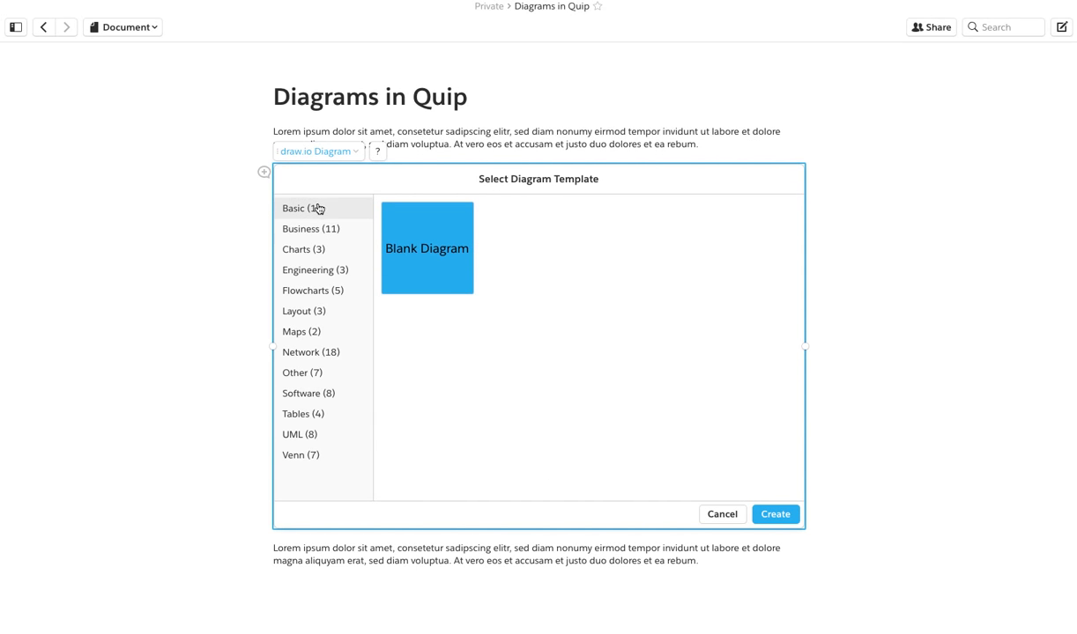
click(775, 514)
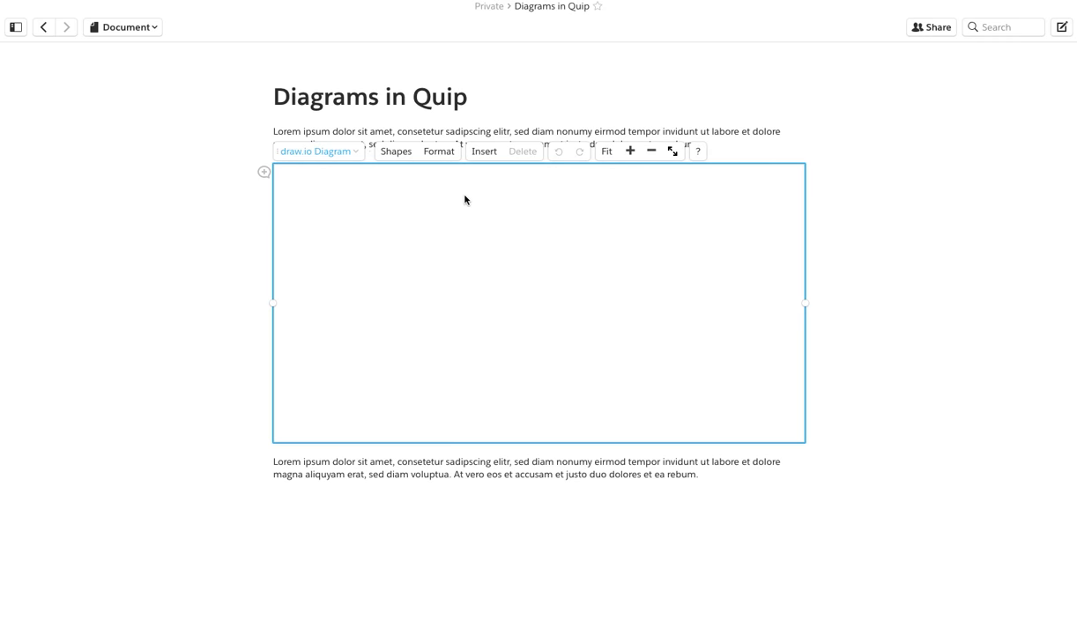
Show the Shapes and Format palettes, place them on either side of the diagram, and enlarge the Shapes palette
click(393, 153)
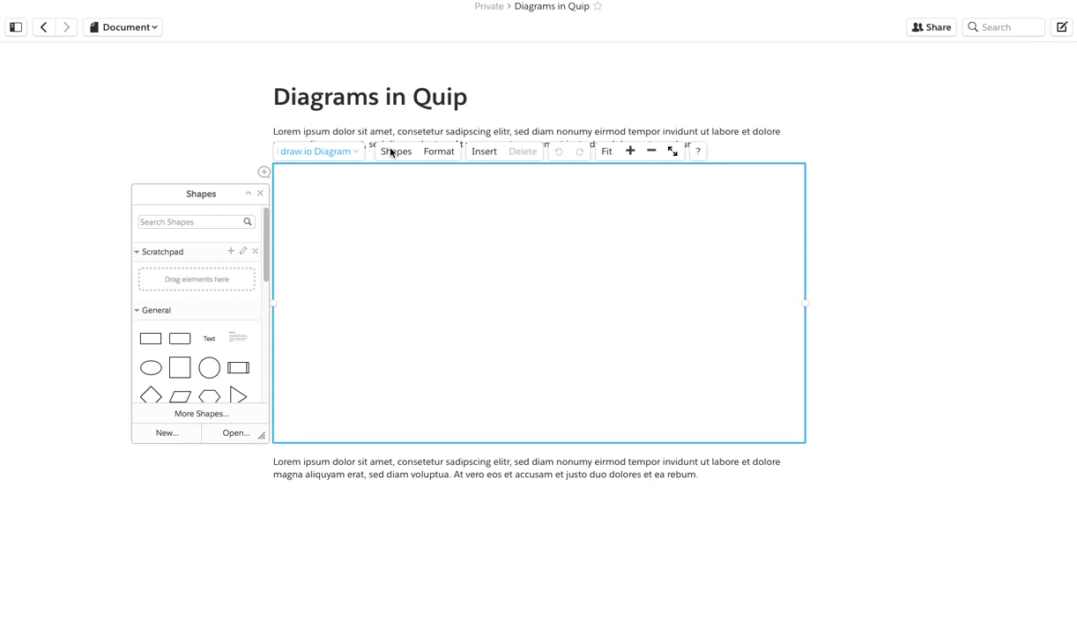
drag(187, 191, 145, 153)
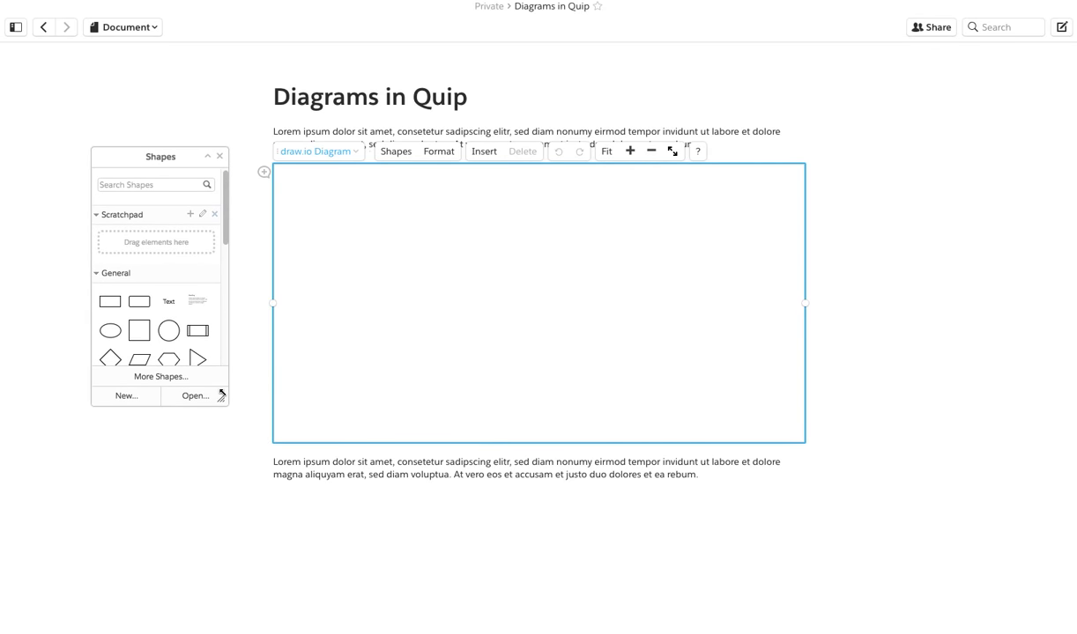
drag(221, 394, 227, 436)
click(440, 153)
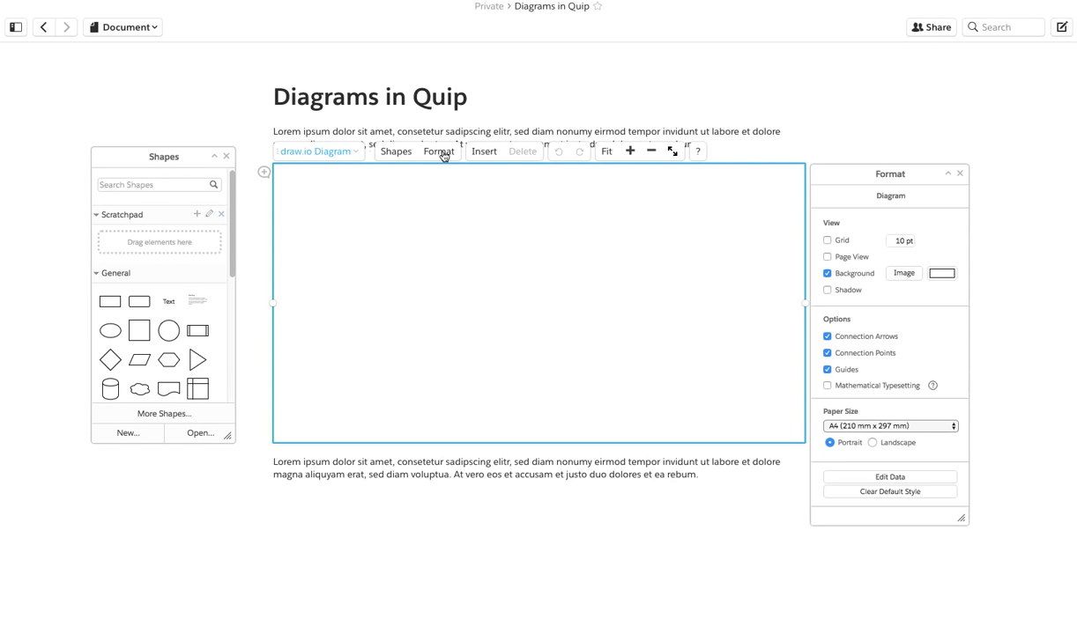
drag(899, 177, 919, 161)
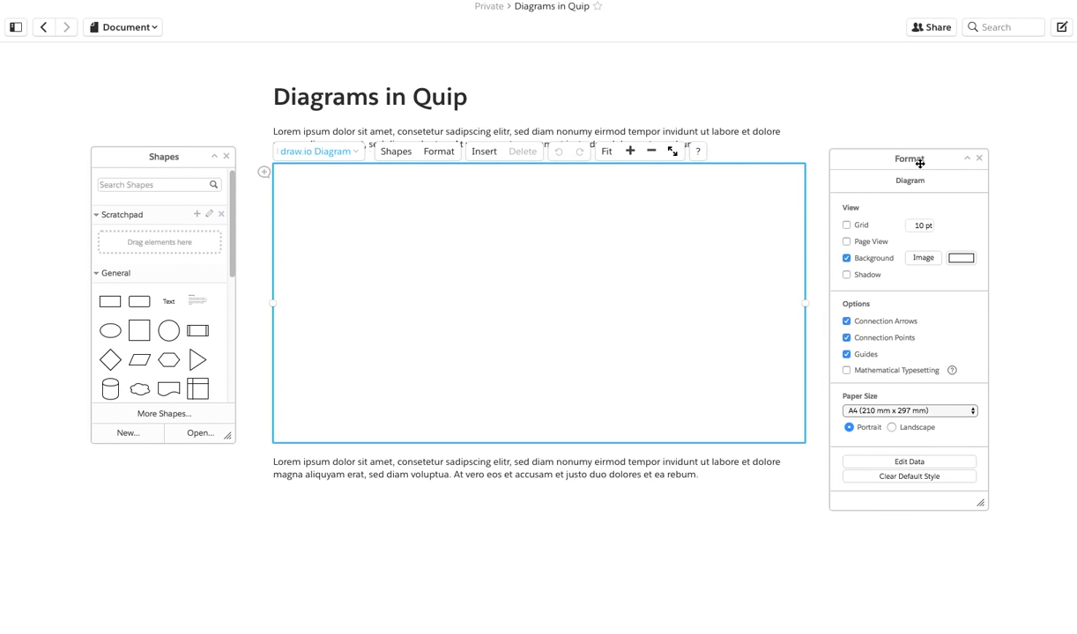
click(342, 151)
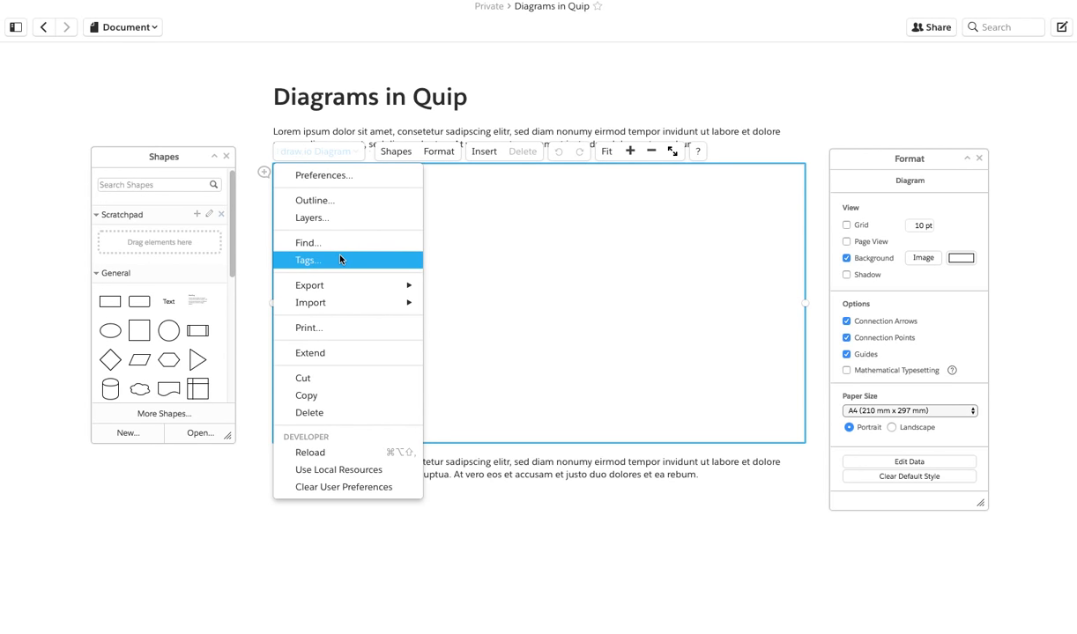
mouse_move(349, 288)
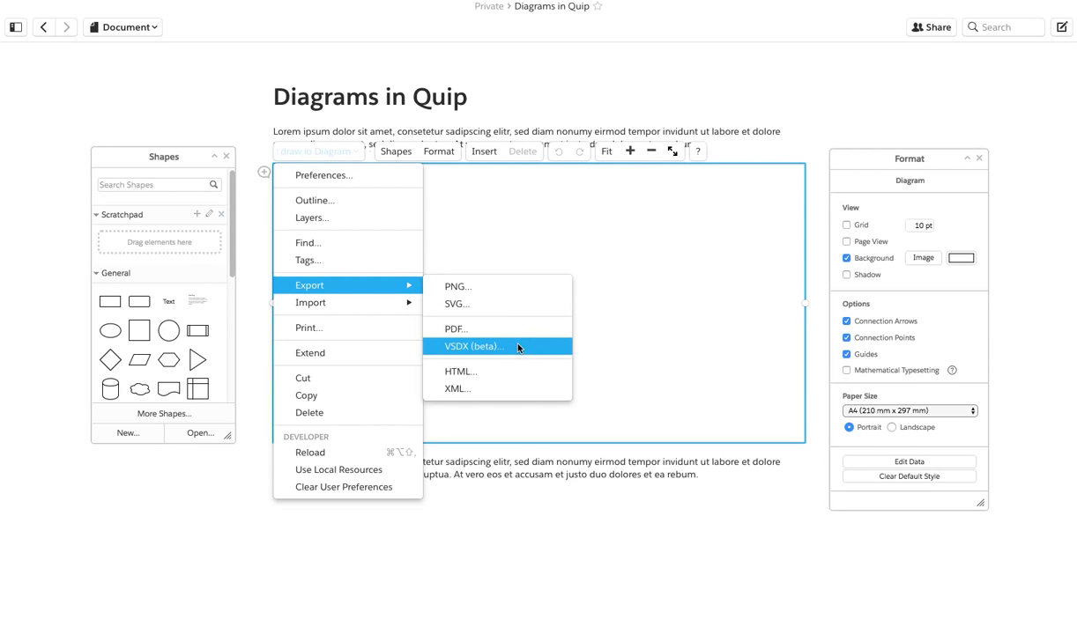
mouse_move(365, 307)
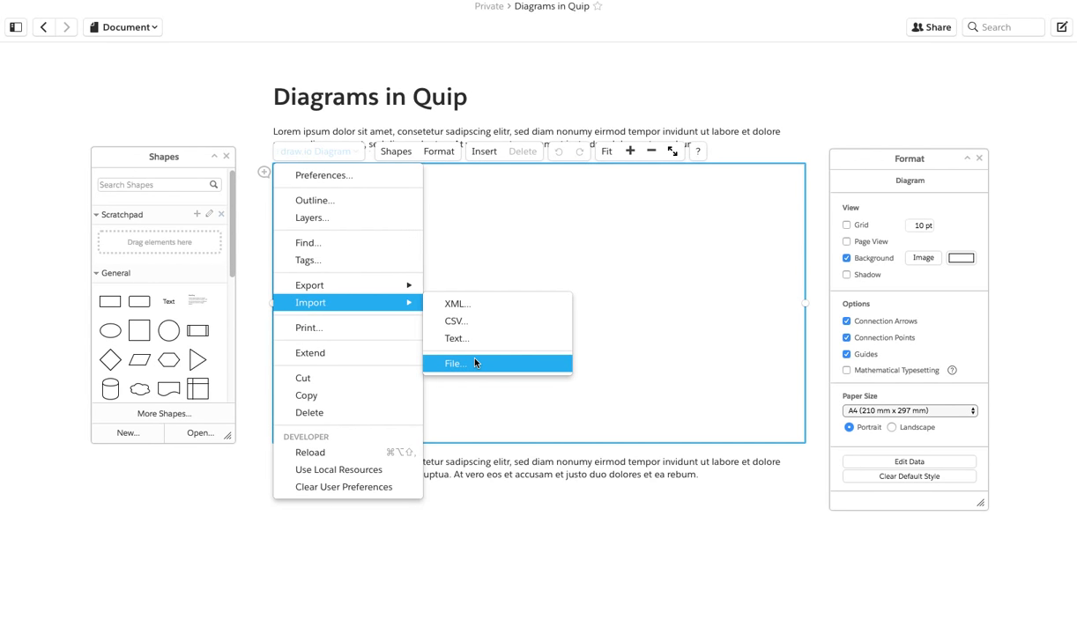
click(511, 234)
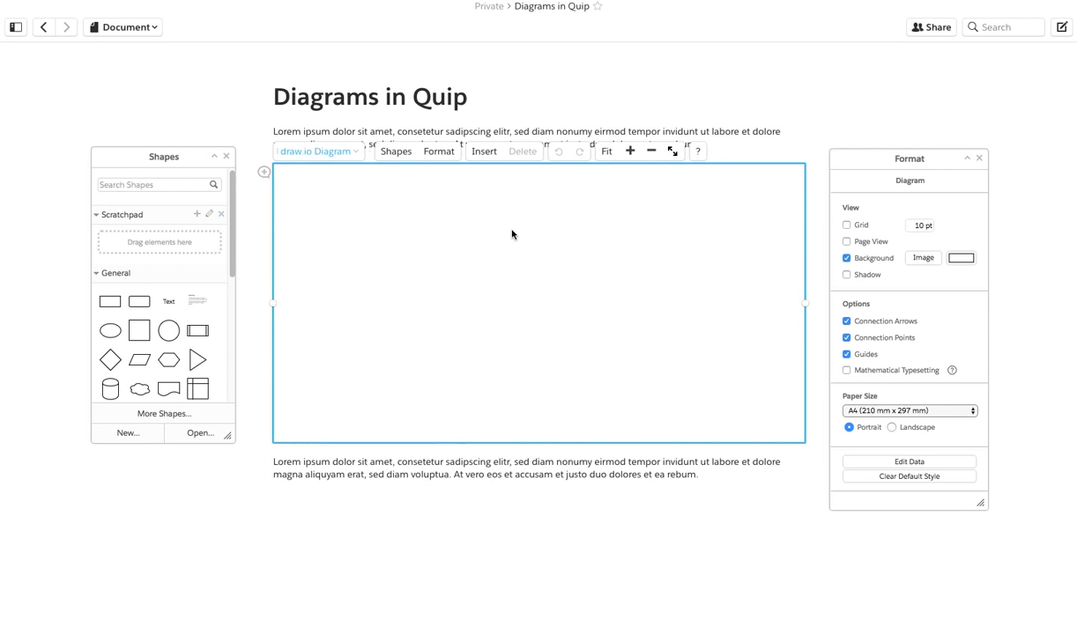
Insert a rectangle into the blank diagram and deselect it
click(484, 154)
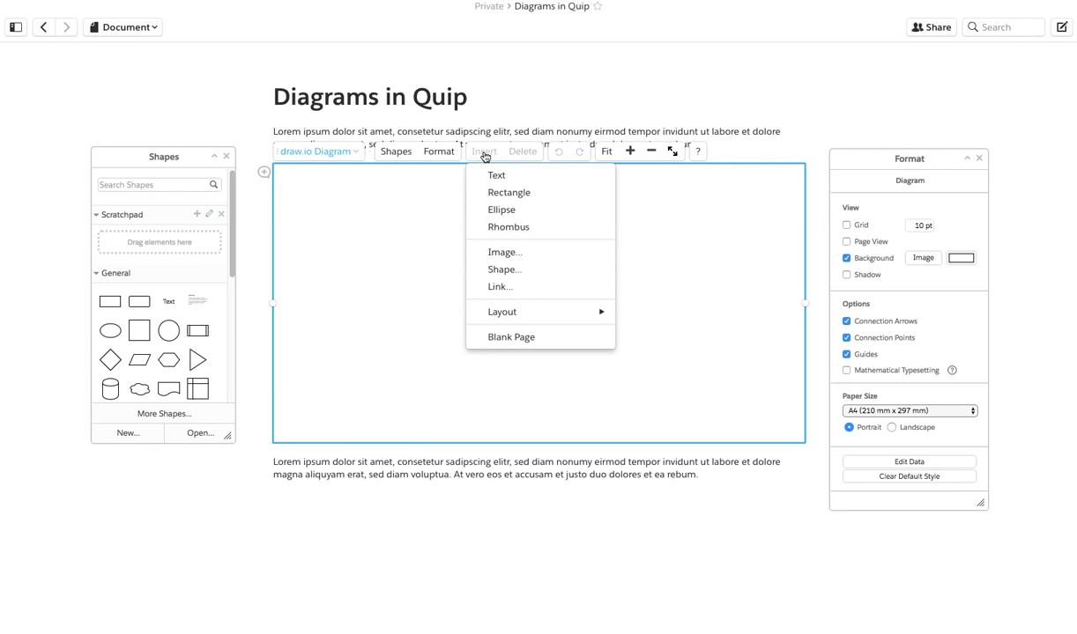
click(510, 193)
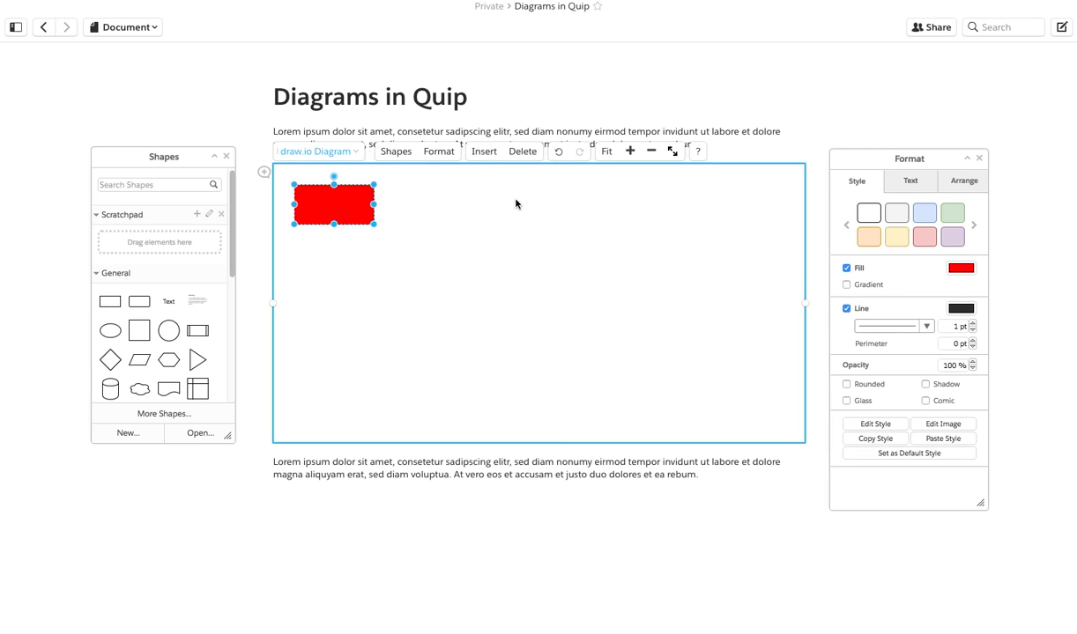
click(541, 225)
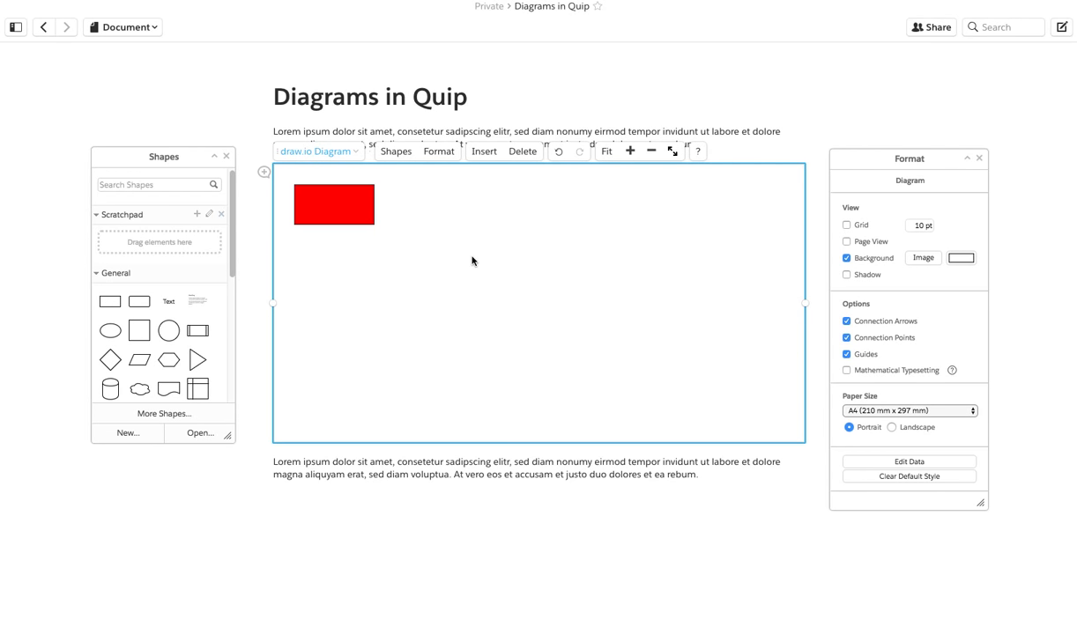
Clear the default style and add a second, unfilled rectangle to the right of the red one
click(886, 481)
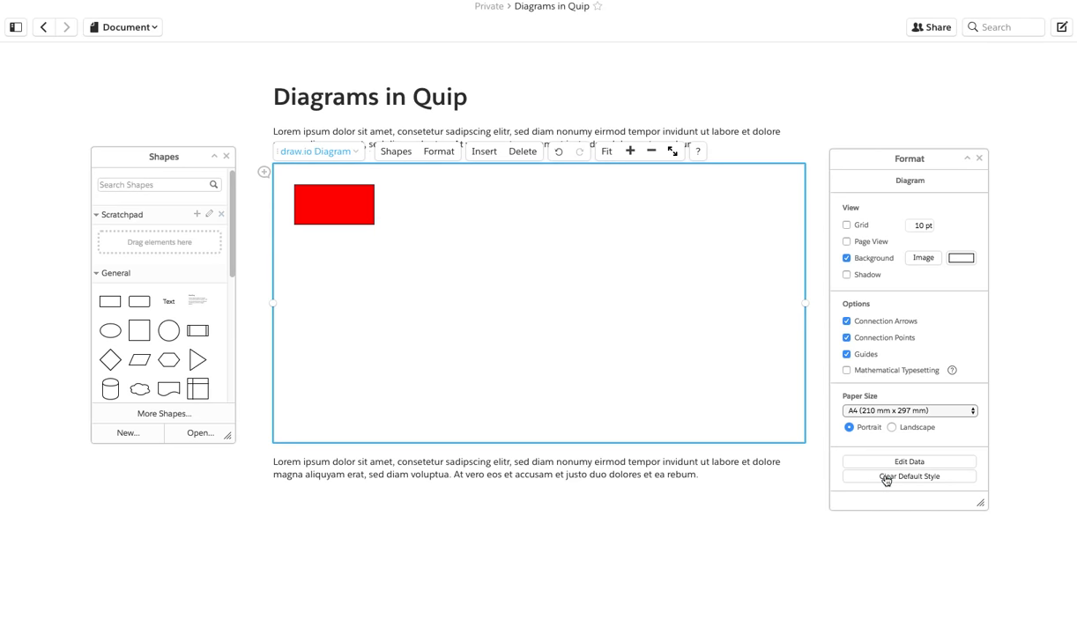
click(484, 152)
click(495, 190)
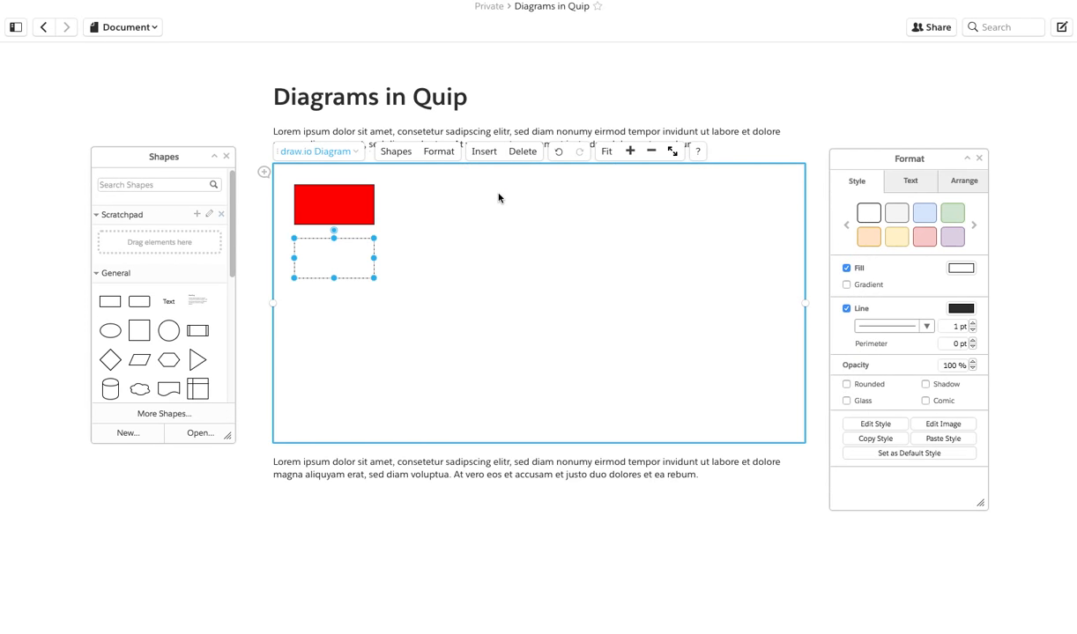
click(466, 252)
drag(356, 255, 466, 200)
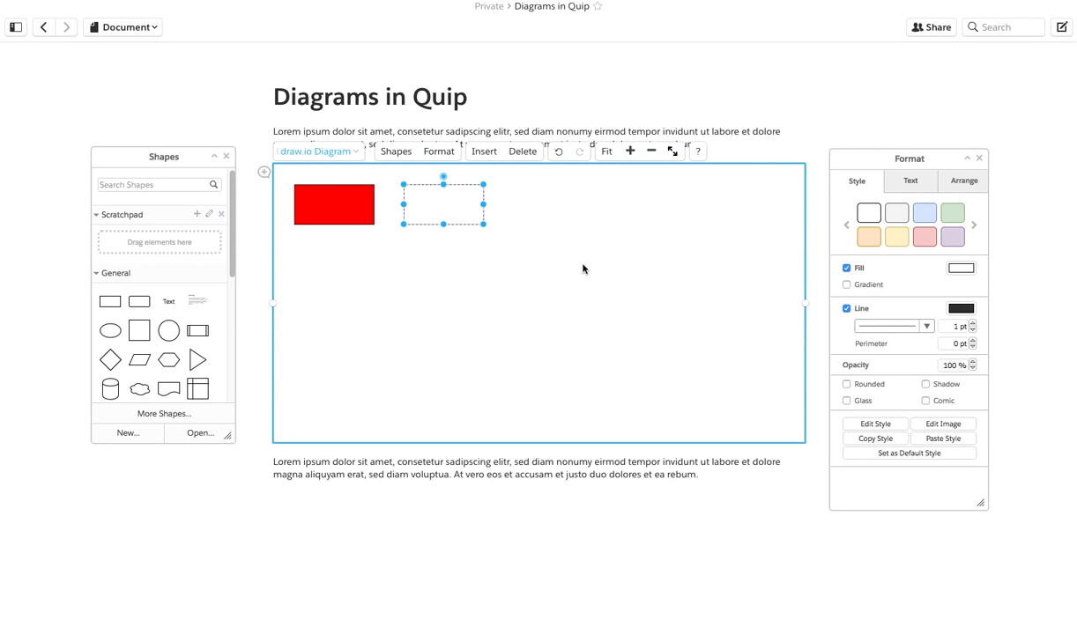
click(350, 150)
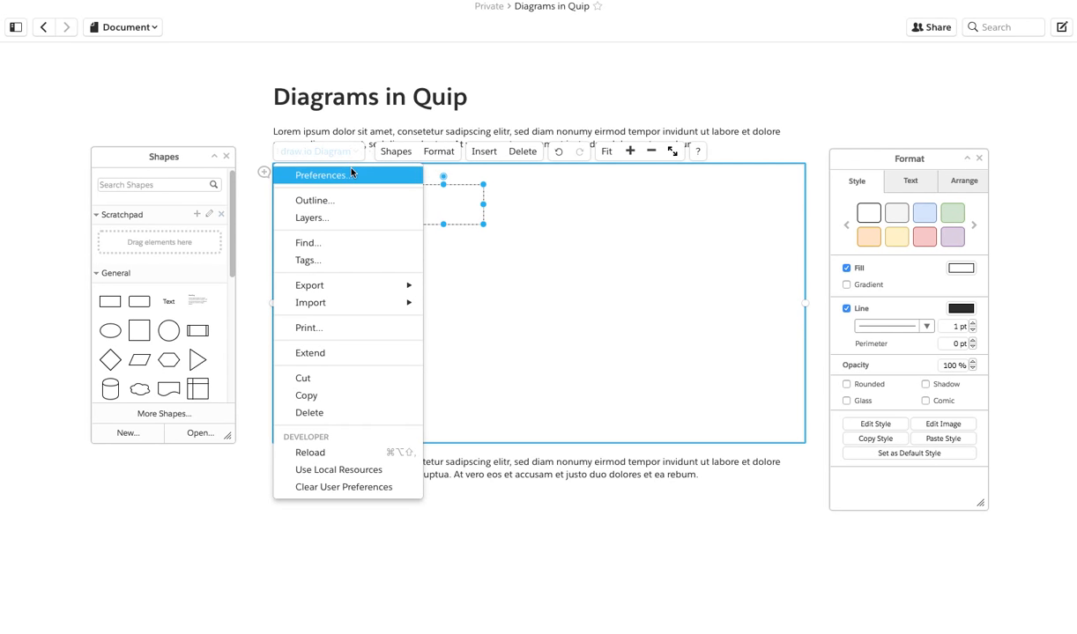
click(354, 174)
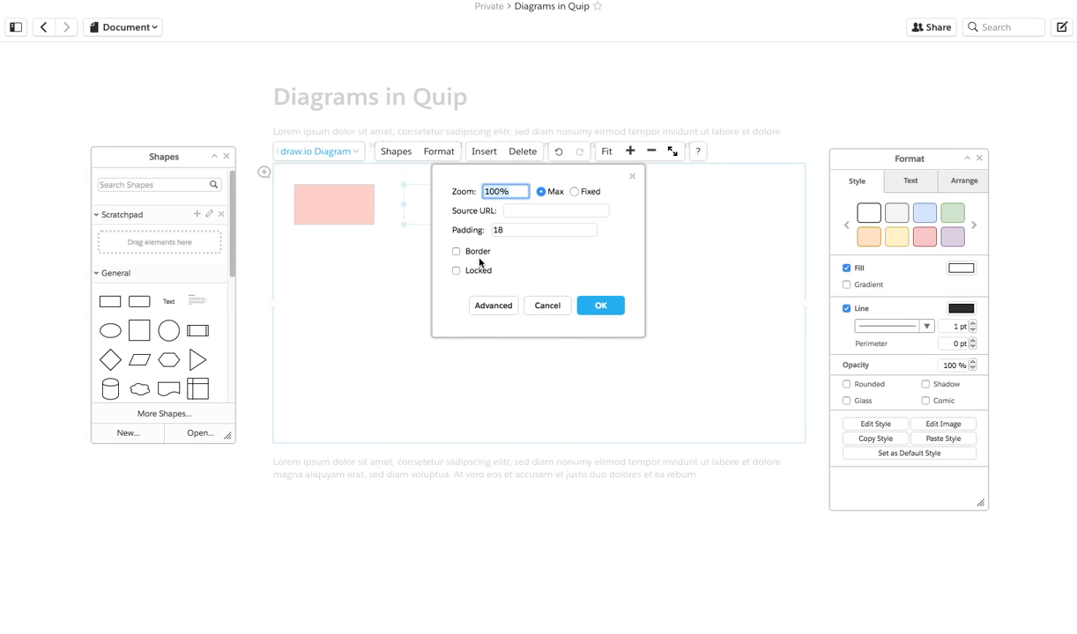
click(481, 230)
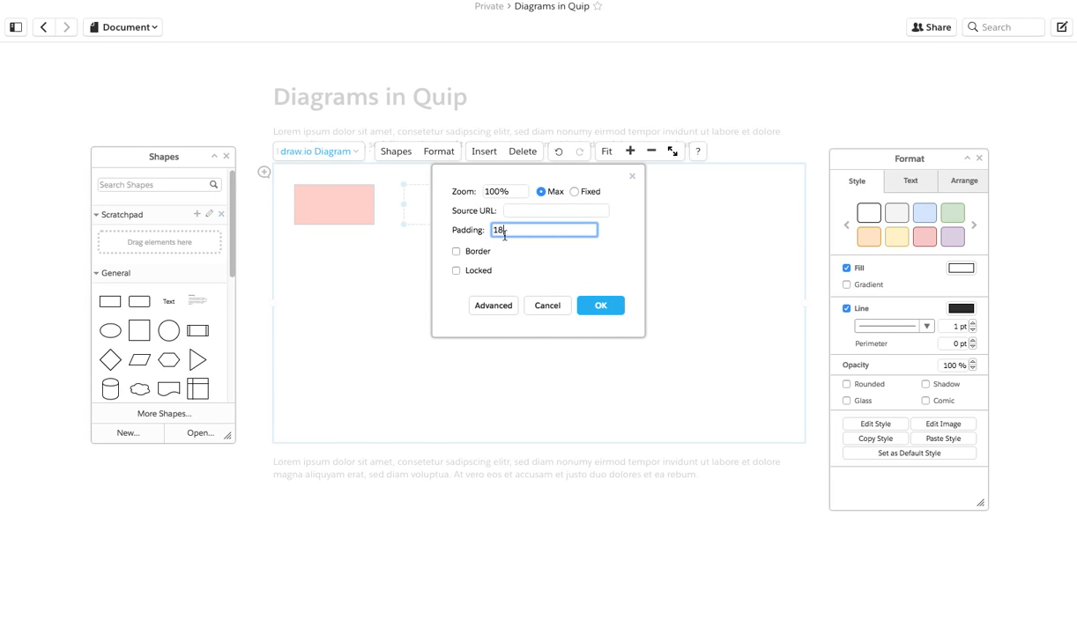
click(551, 306)
click(552, 308)
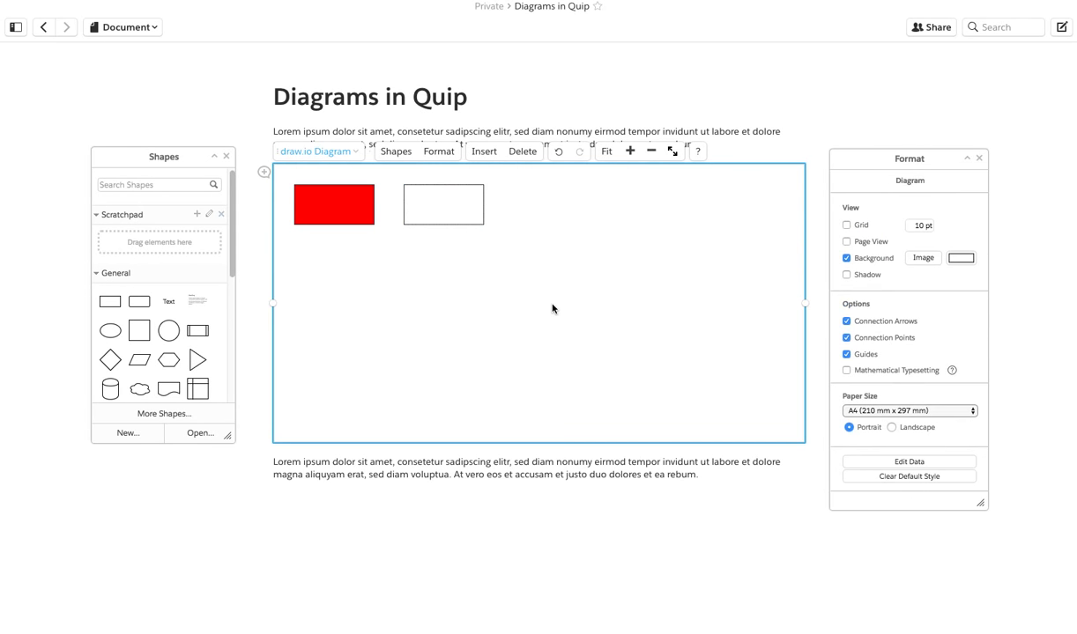
Label the white rectangle "Hello, World!"
click(452, 197)
double_click(452, 197)
text(Hello, WOr)
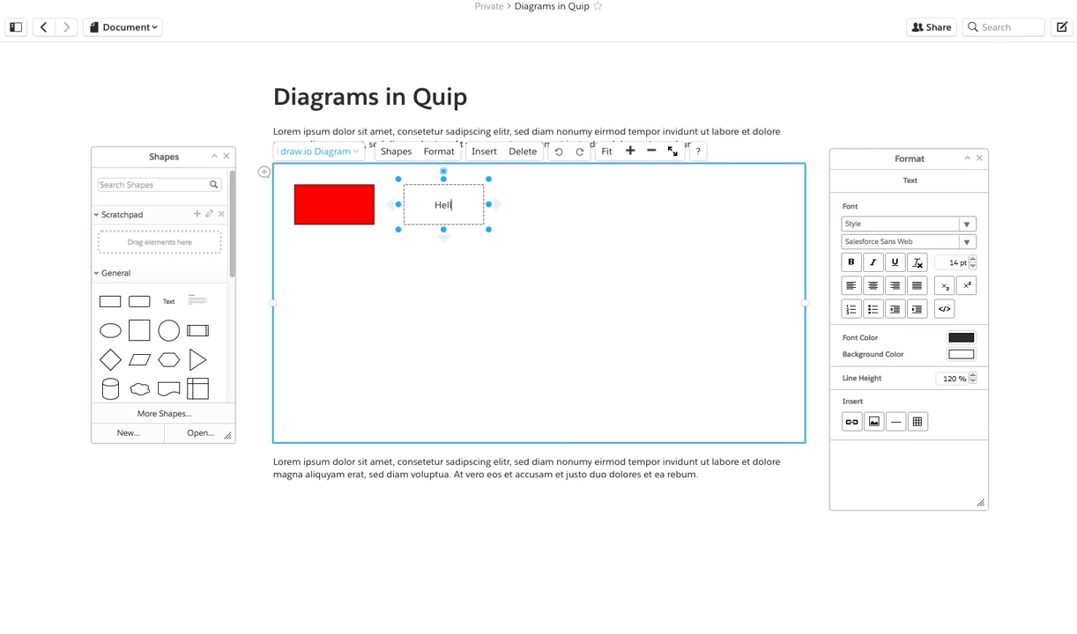
key(BackSpace)
key(BackSpace)
text(orld!)
click(569, 238)
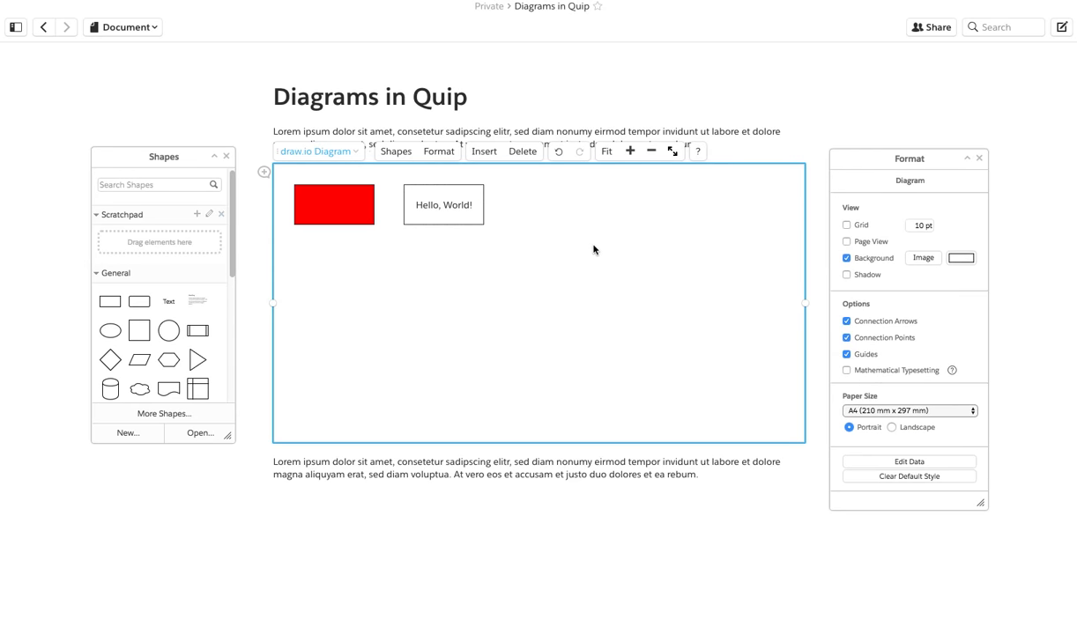
Leave diagram editing to view the diagram within the document text, and resume editing it
click(568, 130)
double_click(568, 131)
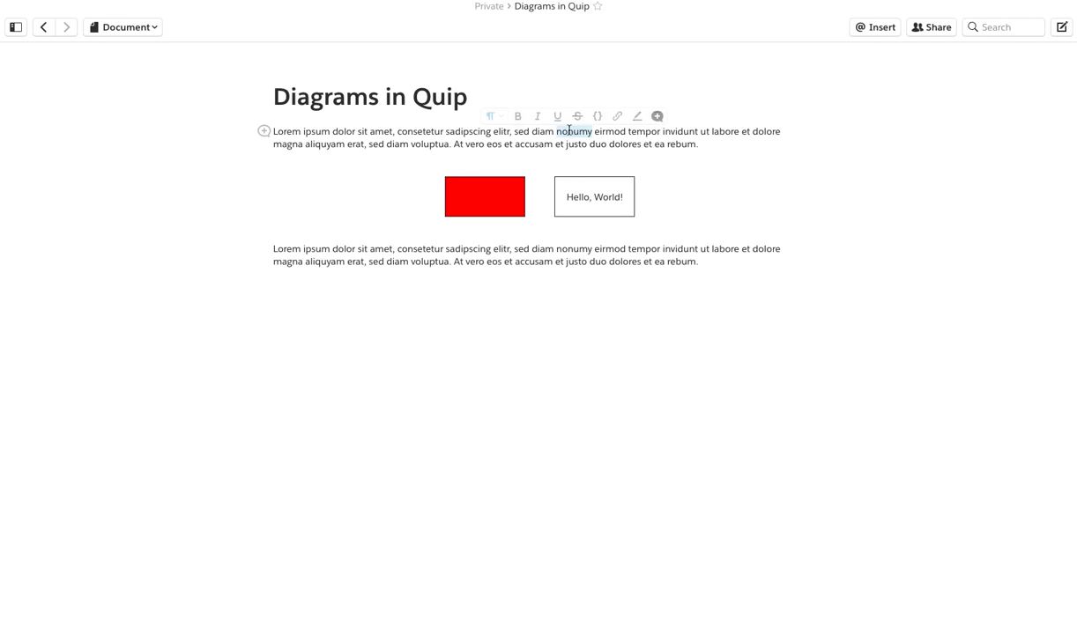
click(654, 194)
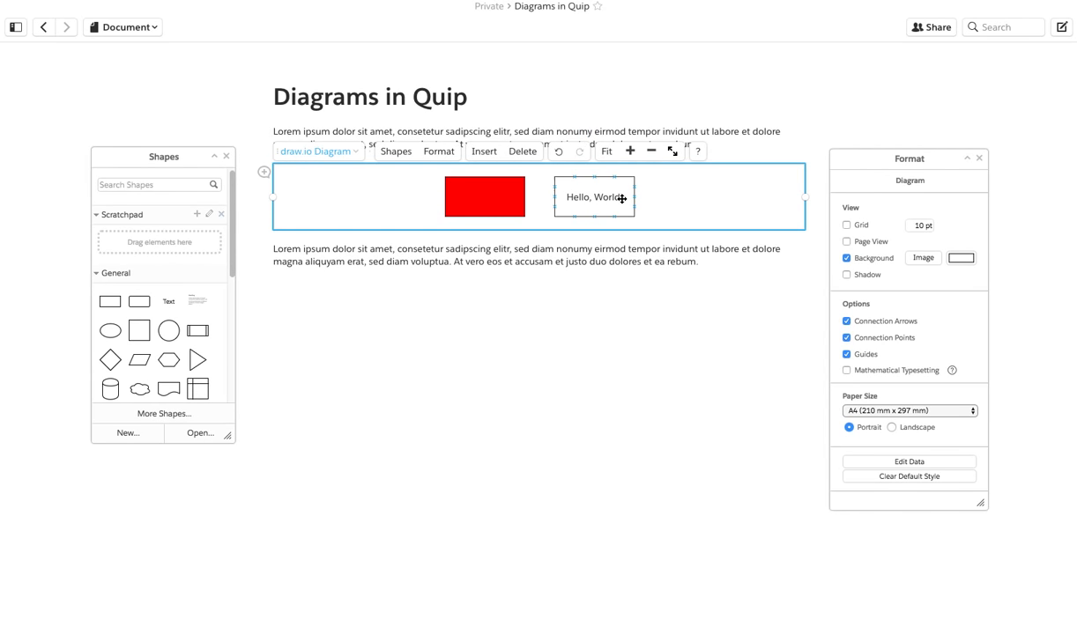
double_click(620, 199)
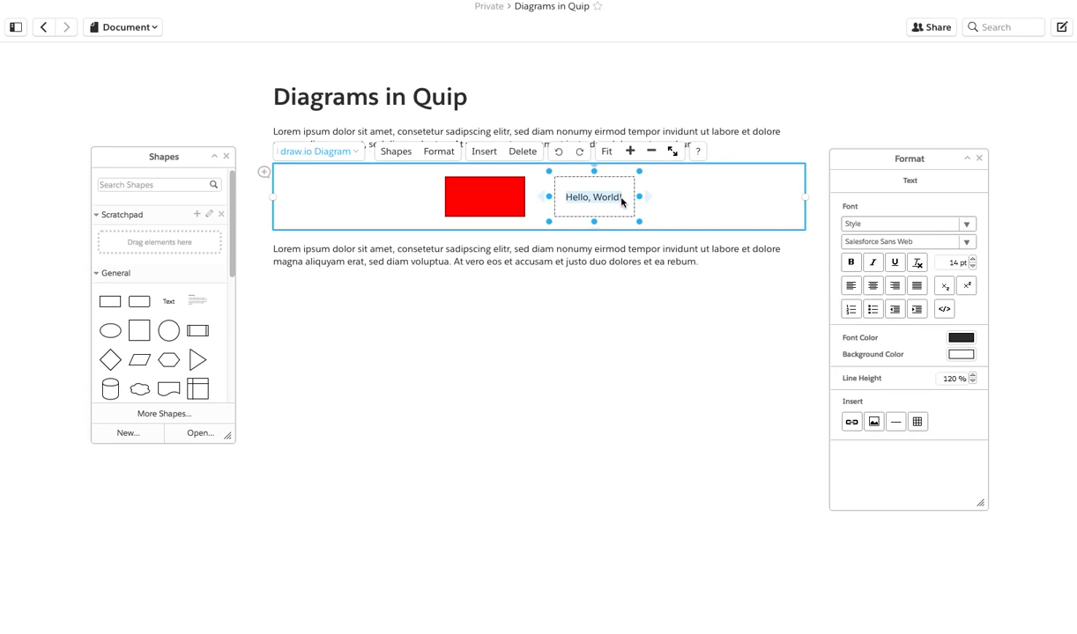
click(967, 242)
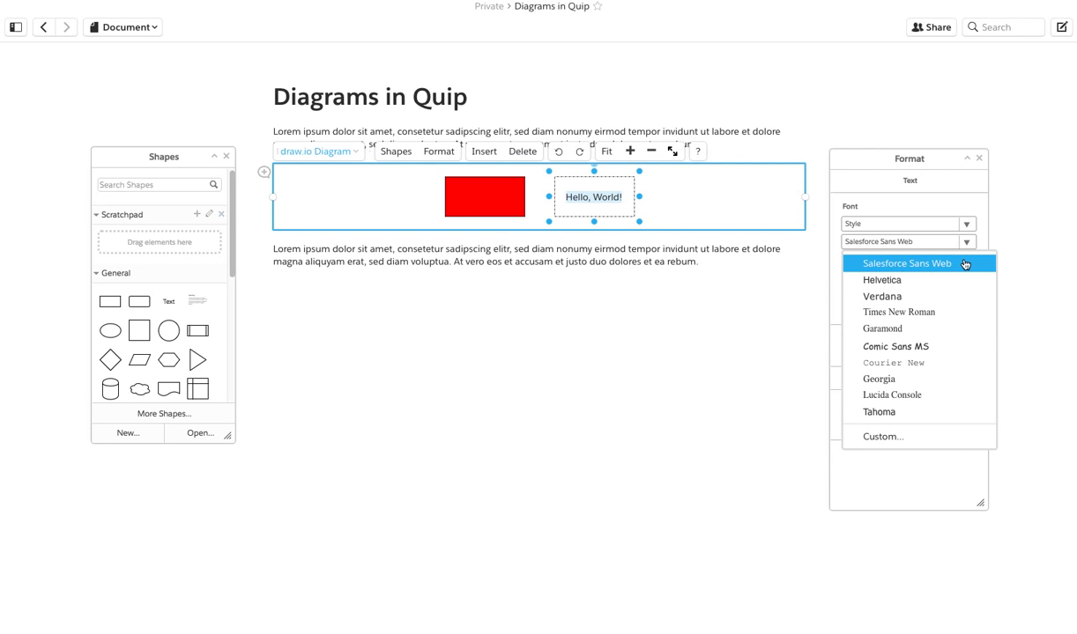
click(720, 200)
click(721, 200)
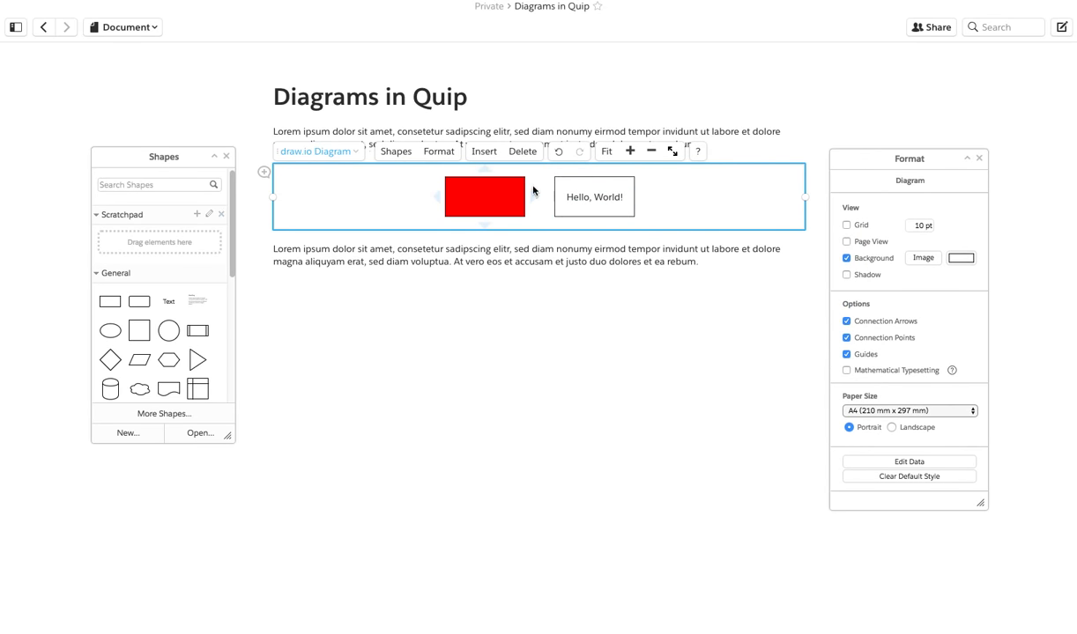
Delete the red rectangle and fit the remaining "Hello, World!" rectangle within the diagram frame
drag(502, 196, 414, 228)
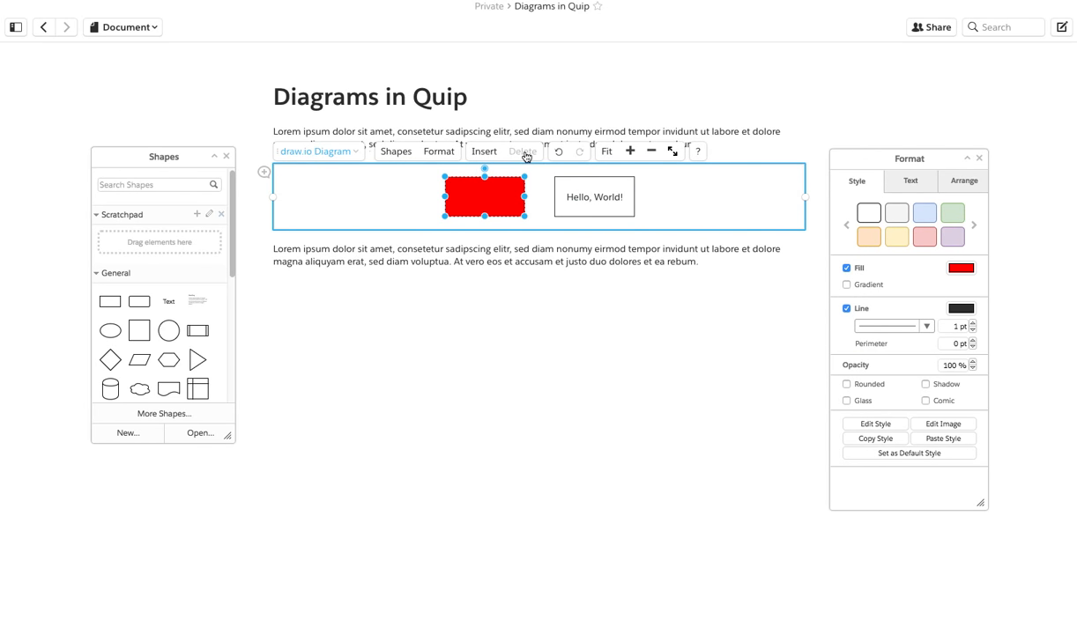
click(523, 151)
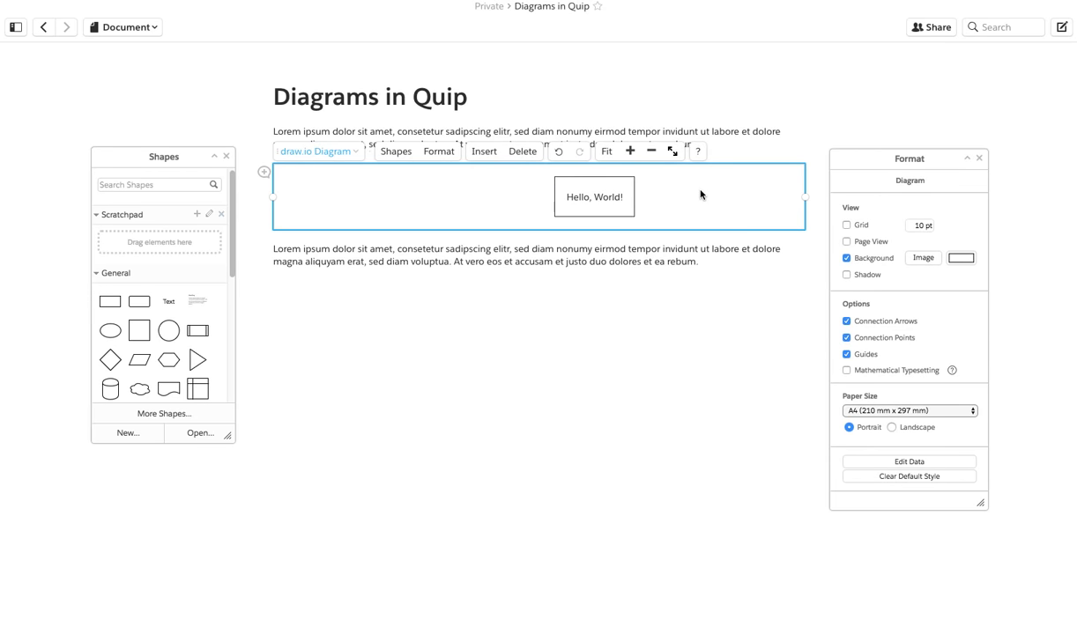
click(608, 153)
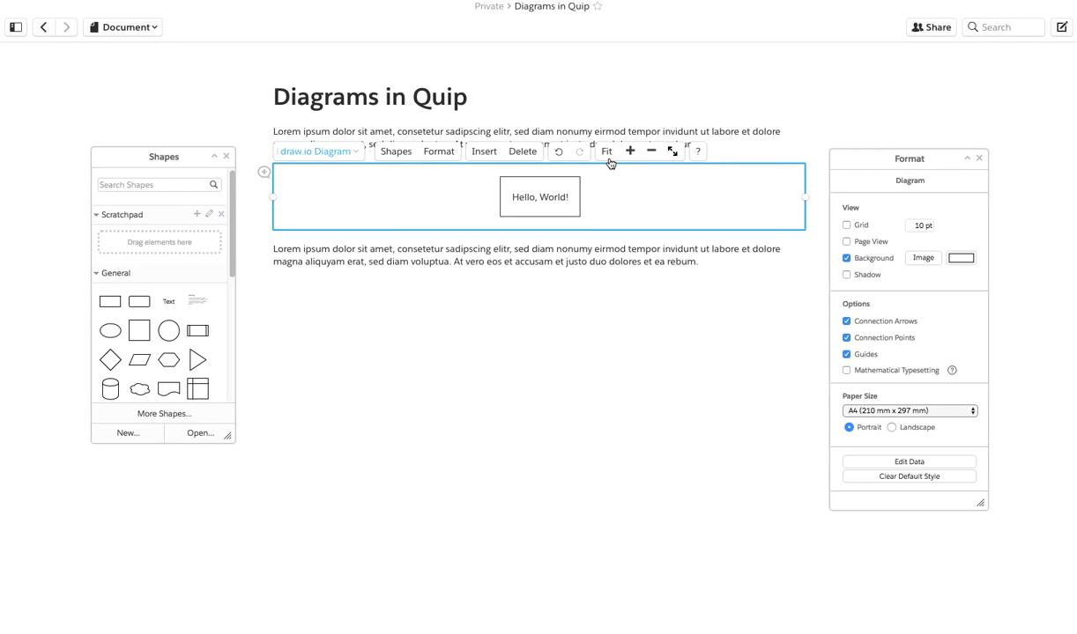
Add a connected copy of the "Hello, World!" rectangle below it and label the copy "Drink Coffee"
mouse_move(537, 210)
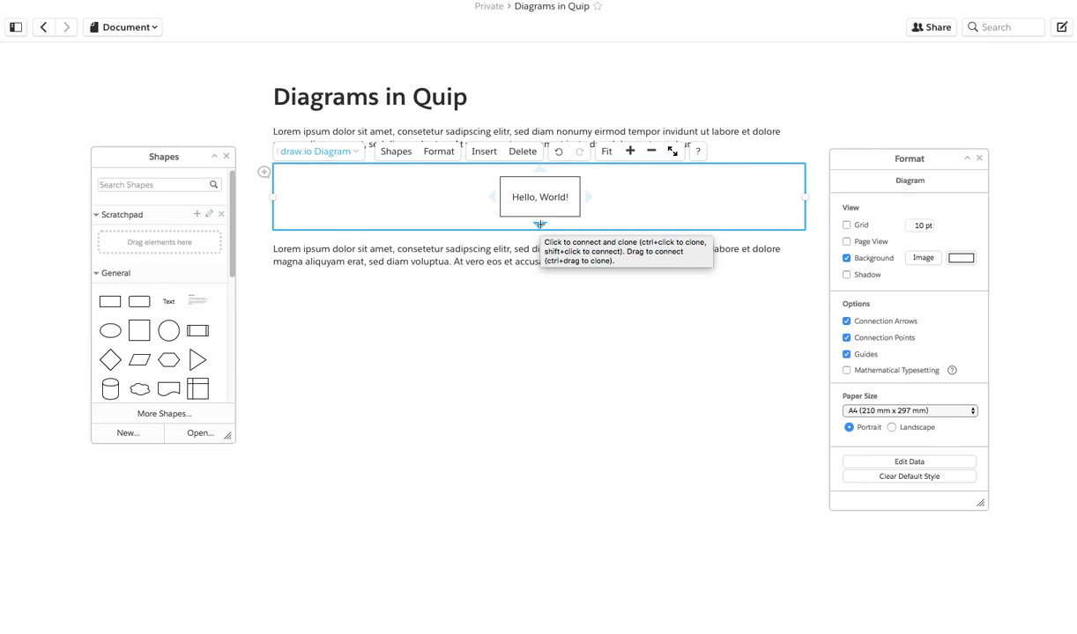
click(541, 224)
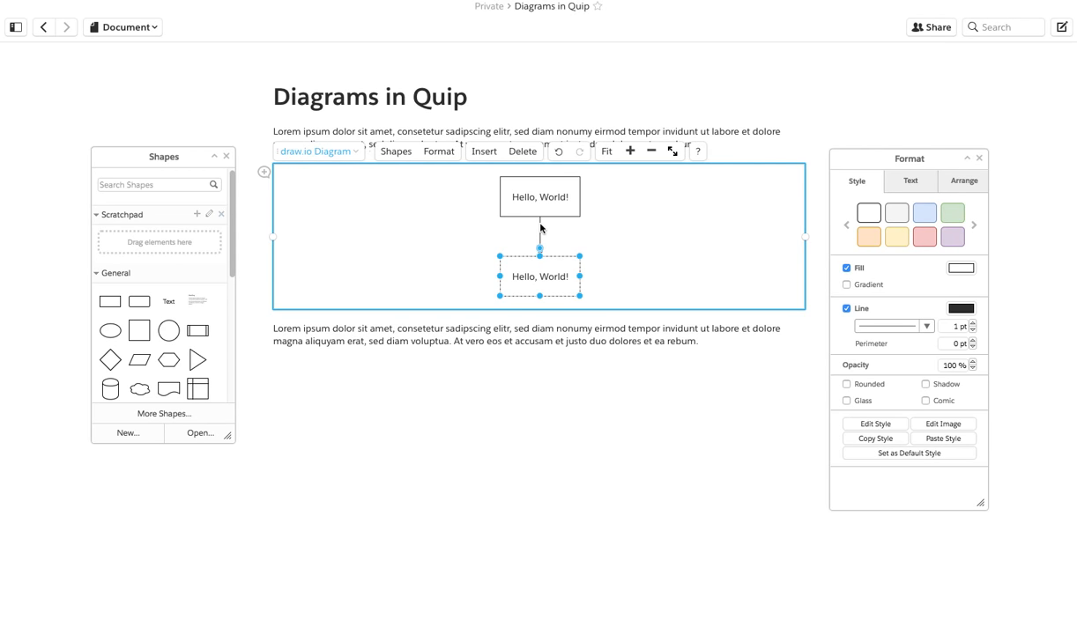
text(Drink Coff)
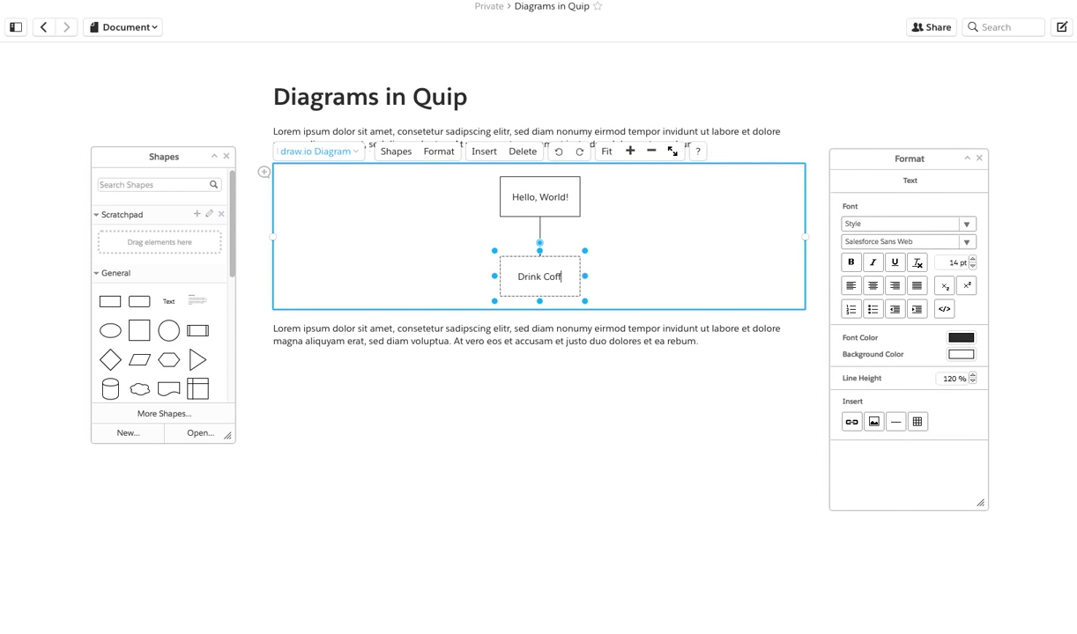
text(ee)
Relabel the upper rectangle "Write Software" and draw a return connector to it from the right side of the "Drink Coffee" rectangle
click(568, 205)
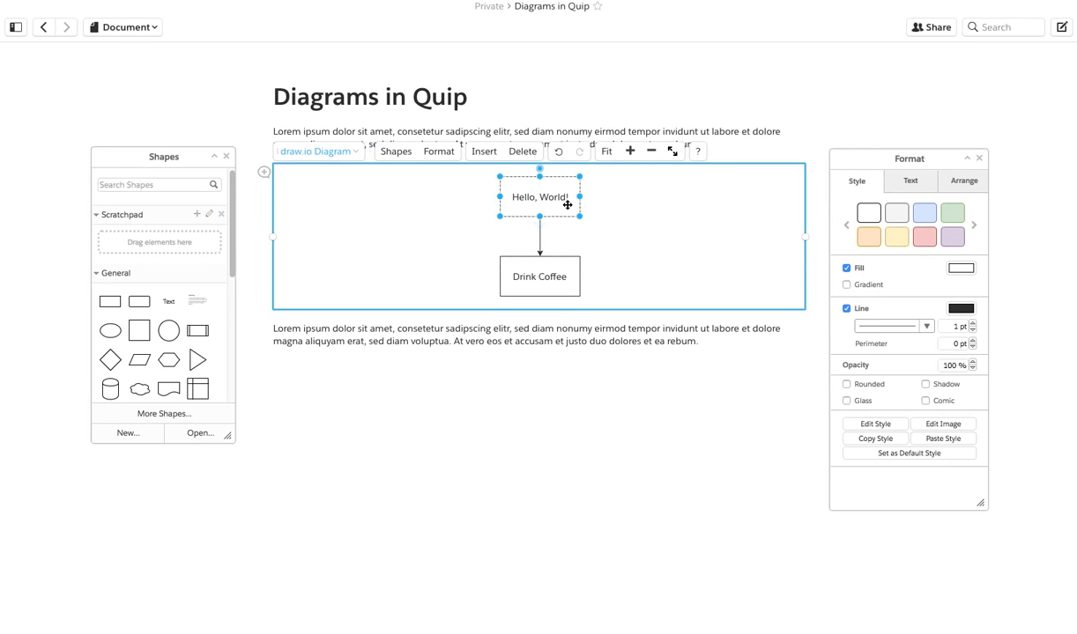
text(Write Softw)
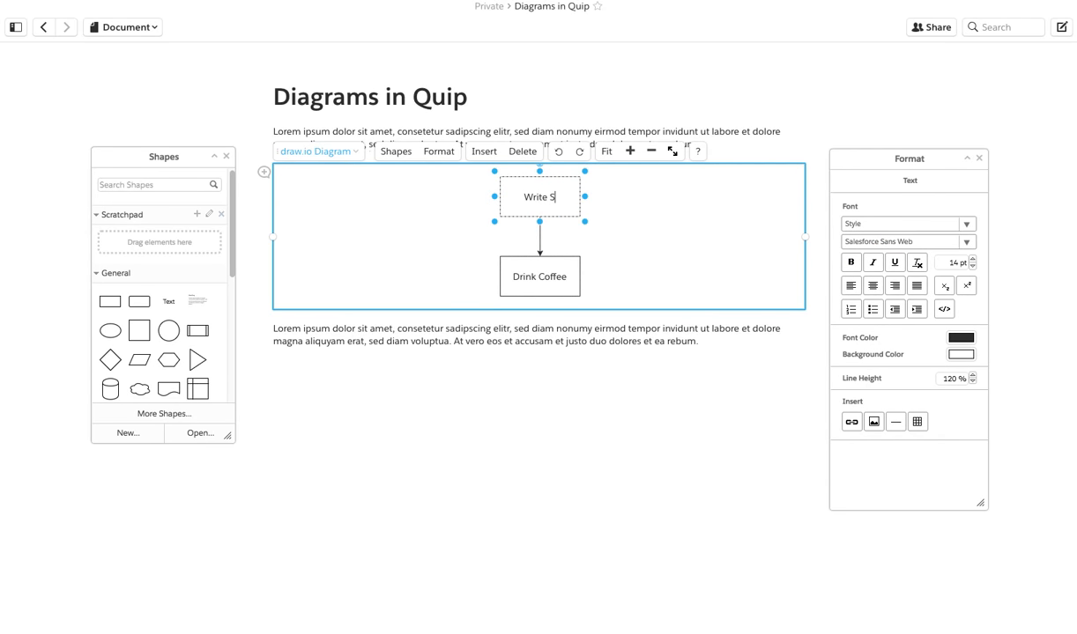
key(BackSpace)
key(BackSpace)
key(BackSpace)
text(tware)
click(630, 244)
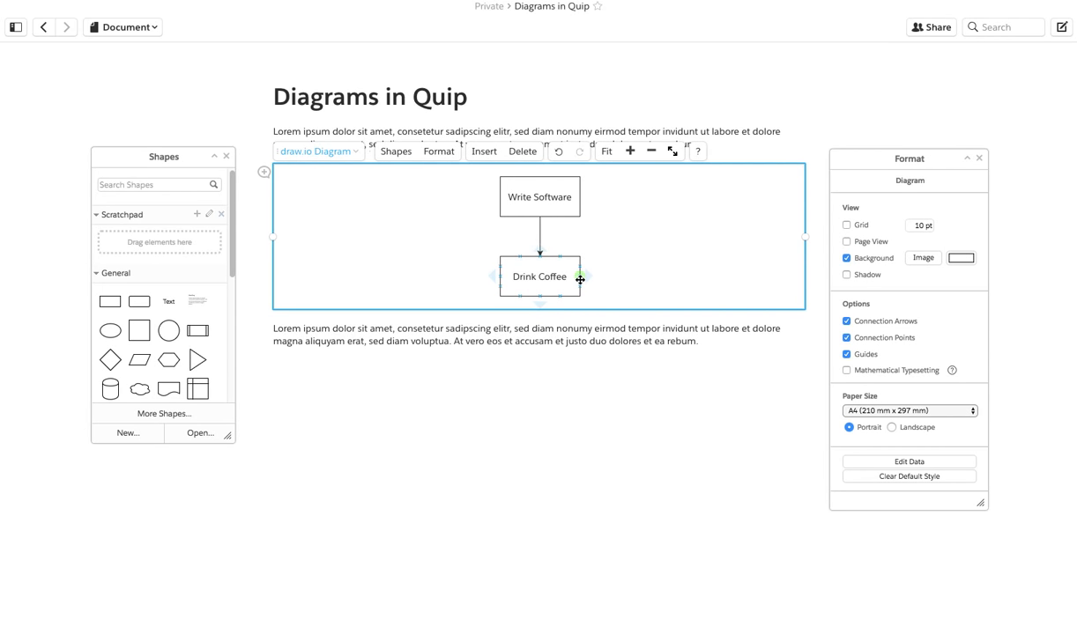
drag(586, 276, 581, 196)
click(633, 211)
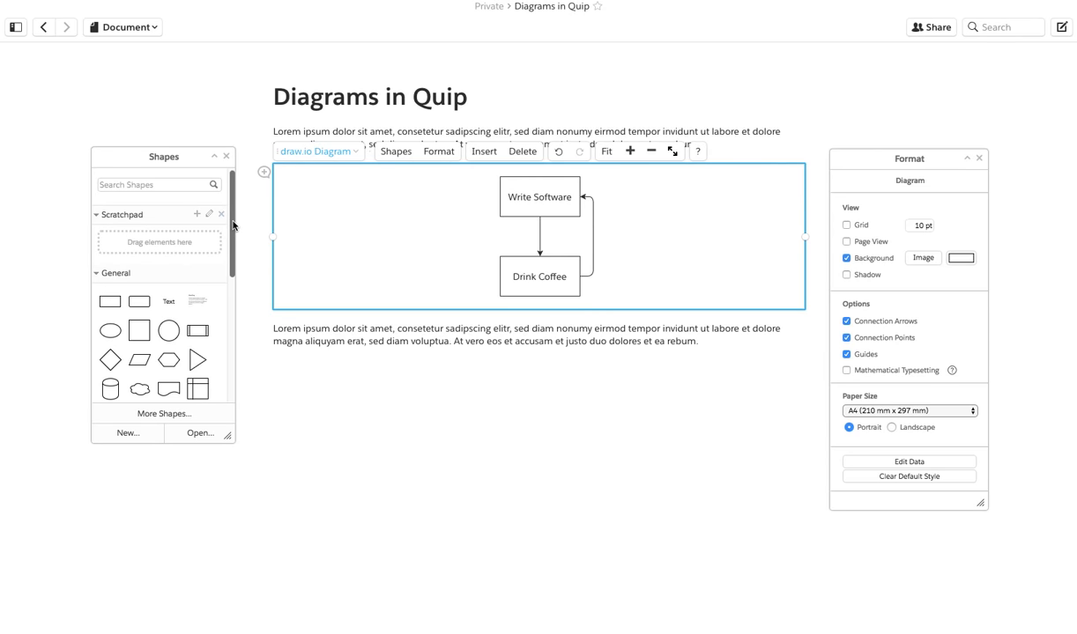
Insert a Card shape from the General shapes below the flowchart and delete it again
drag(233, 226, 227, 361)
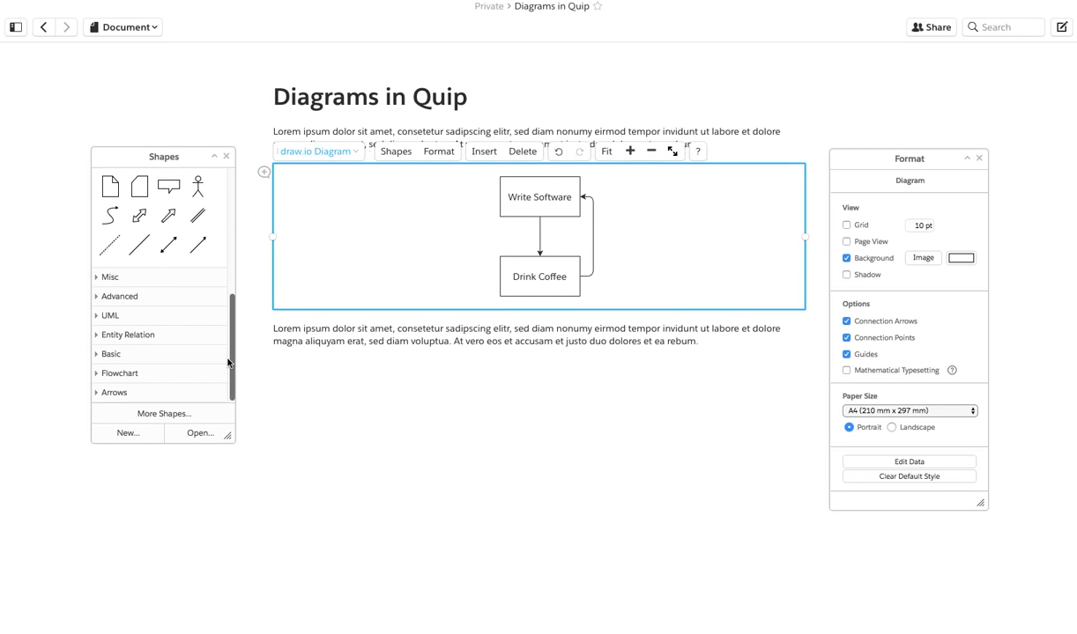
mouse_move(141, 187)
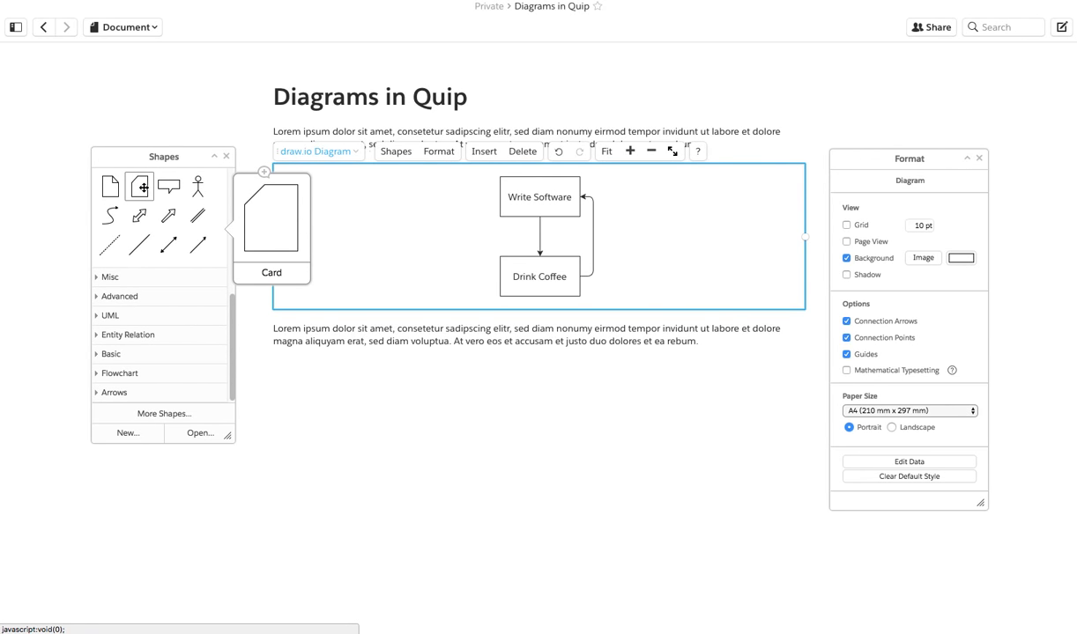
click(141, 188)
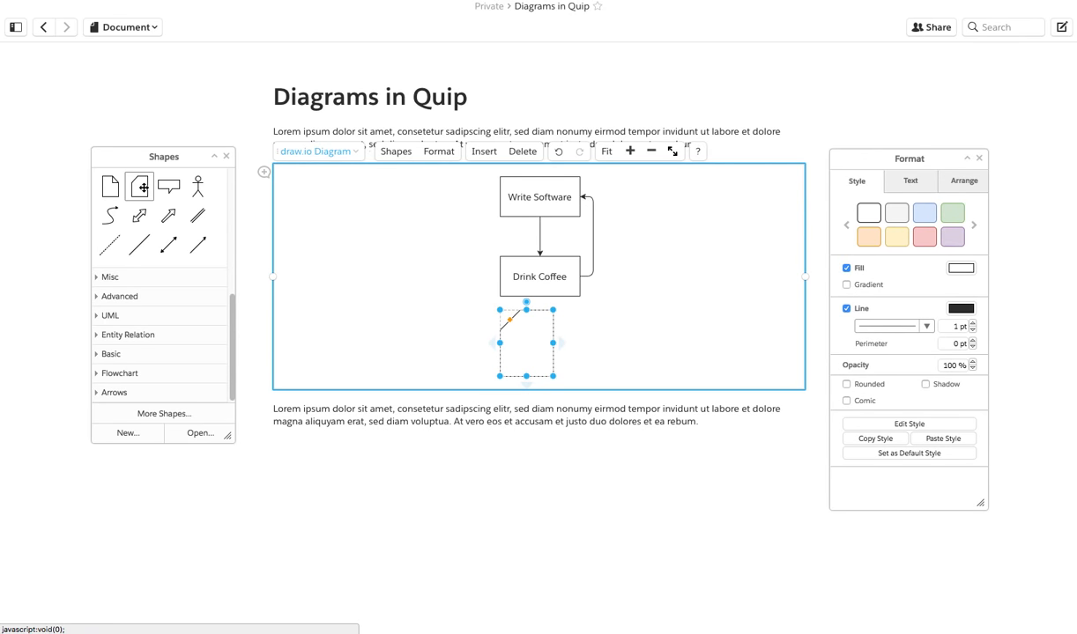
right_click(529, 323)
click(522, 337)
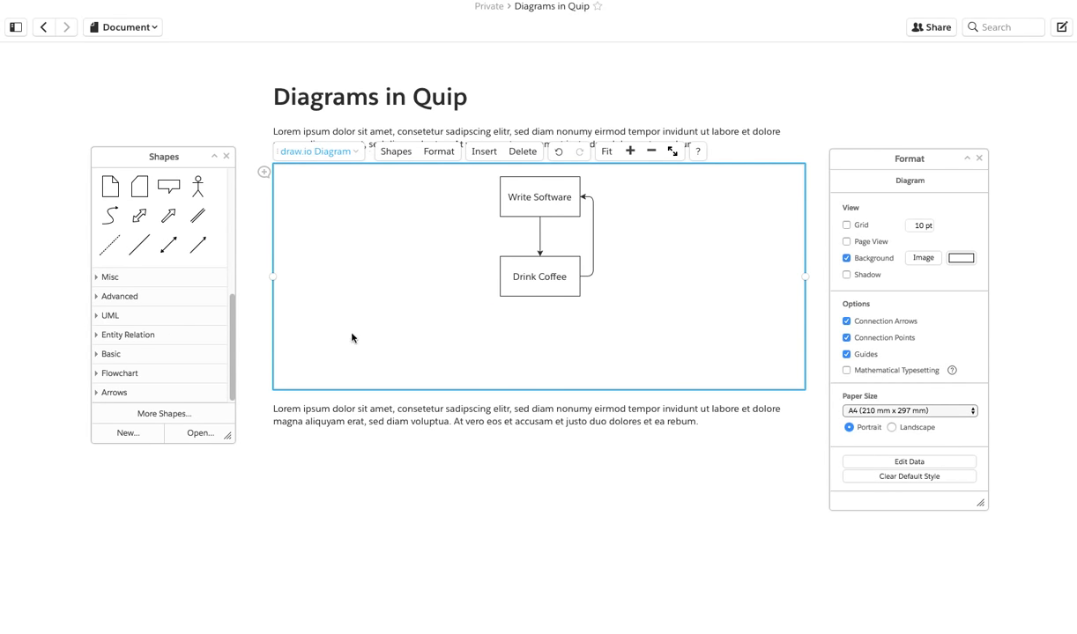
Enable the AWS 3D shape library from the Networking category
click(192, 414)
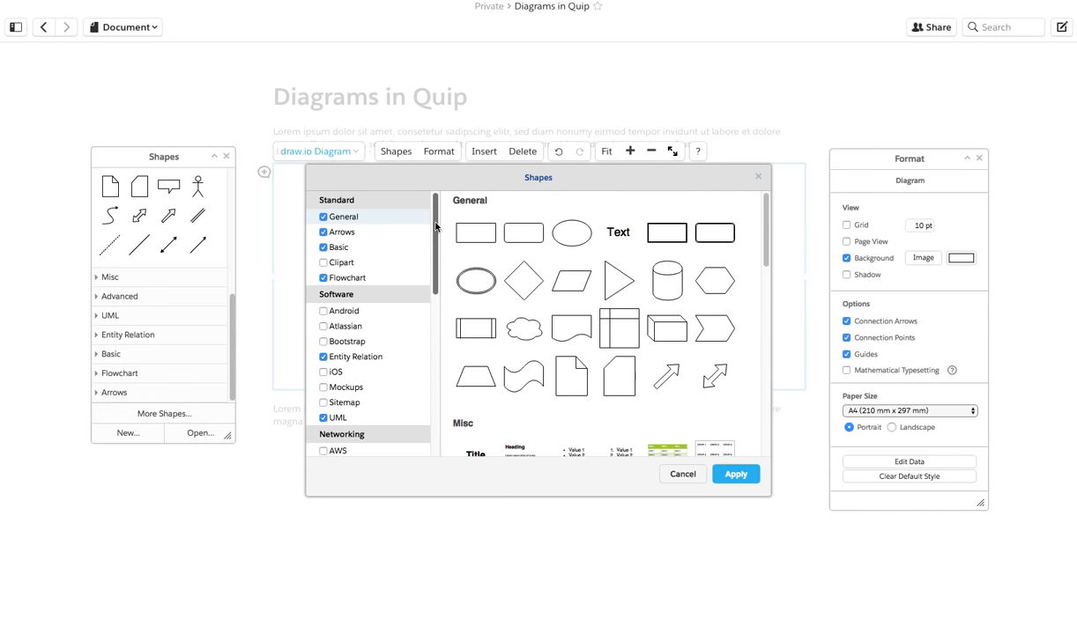
drag(435, 224, 433, 286)
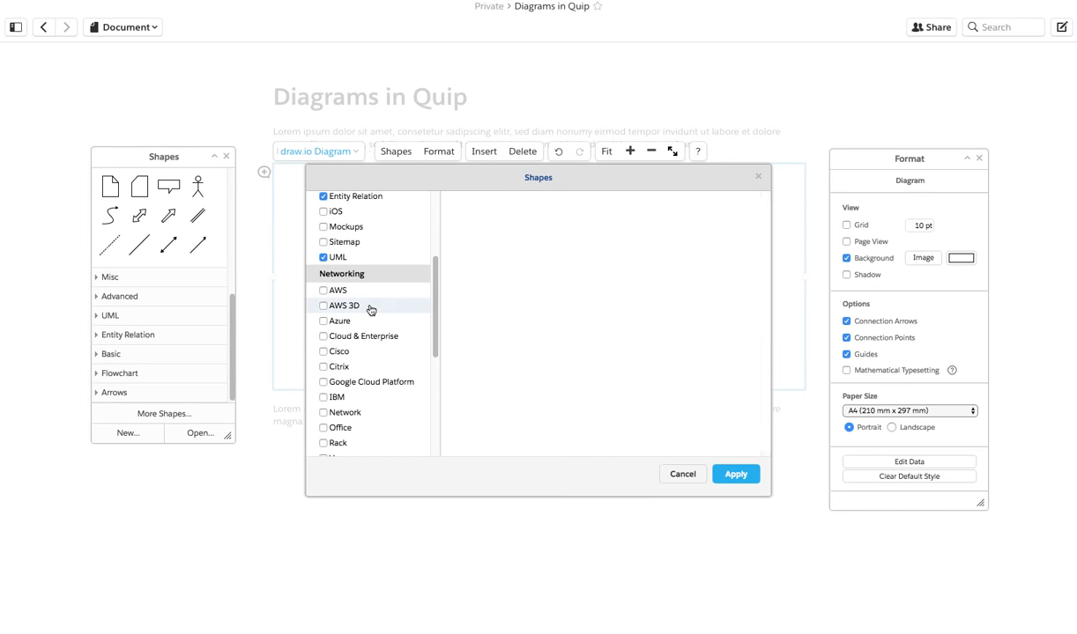
mouse_move(371, 302)
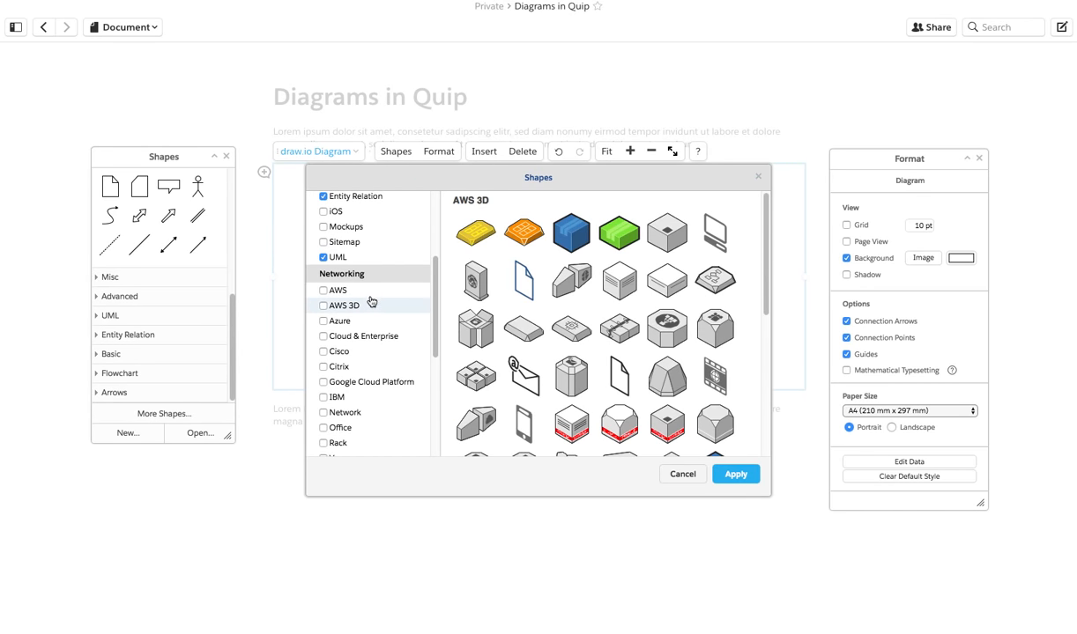
click(322, 305)
click(736, 475)
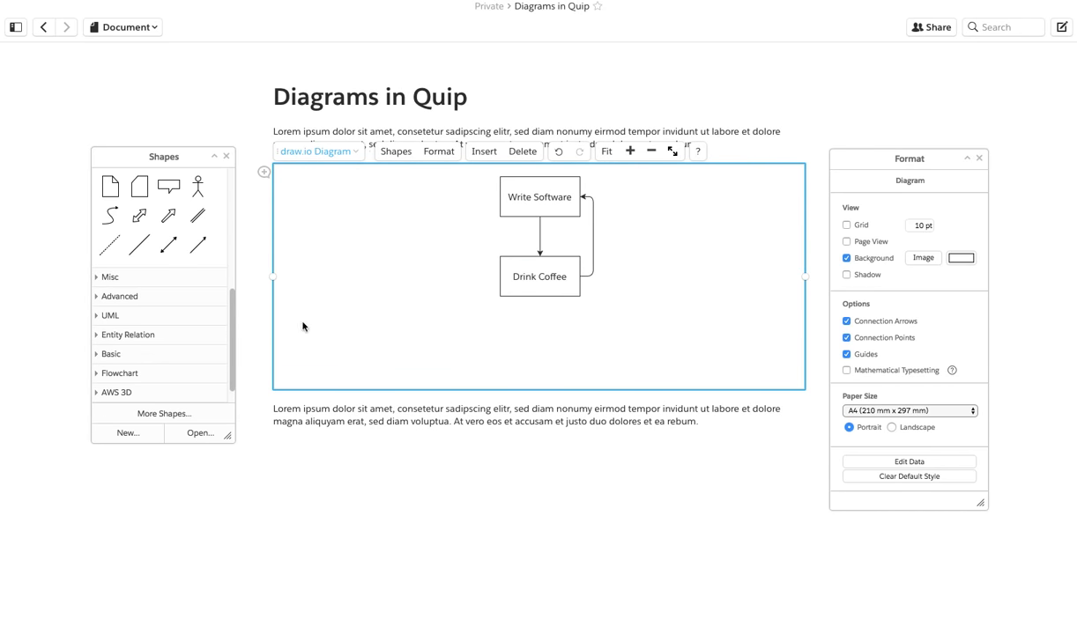
Place a blue AWS 3D block beside the flowchart and attach a green AWS 3D block below it with a connector
scroll(192, 334, down, 1)
click(154, 378)
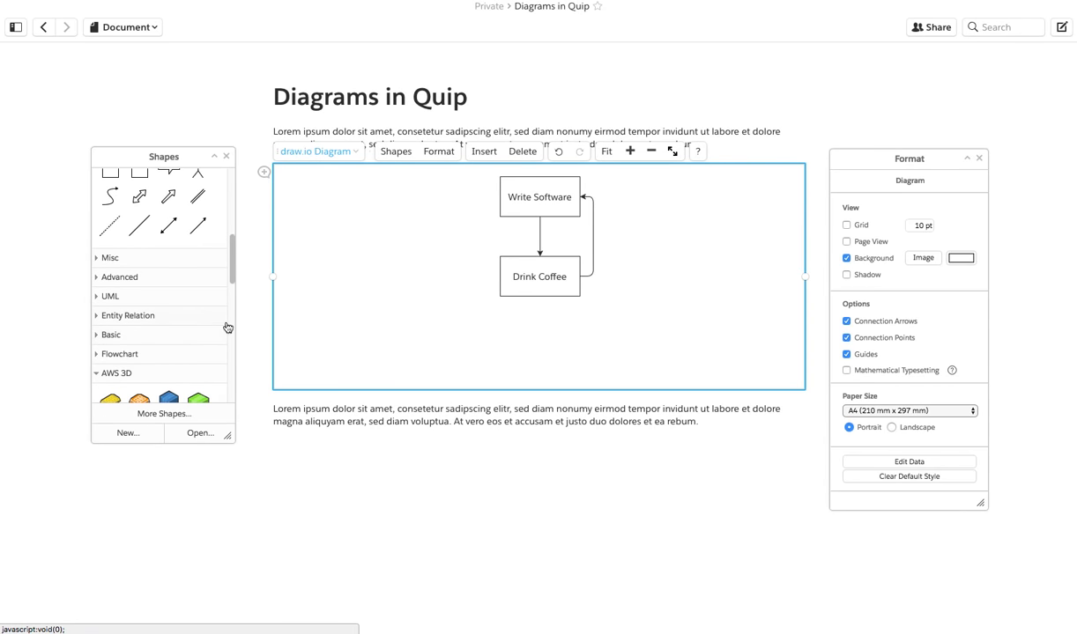
drag(228, 271, 223, 326)
scroll(224, 326, up, 1)
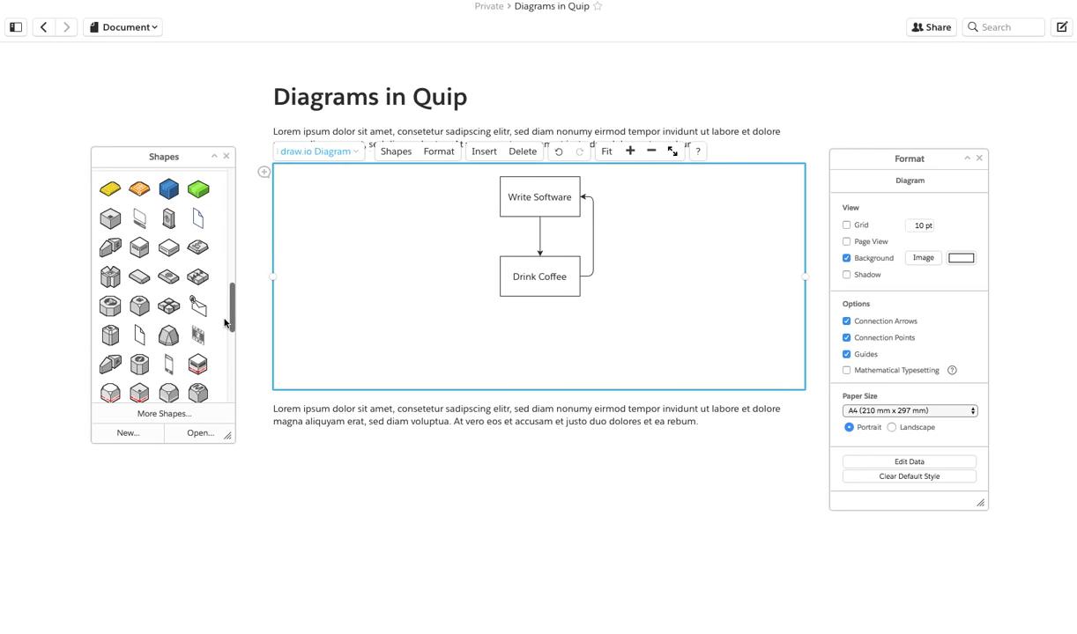
drag(201, 221, 342, 232)
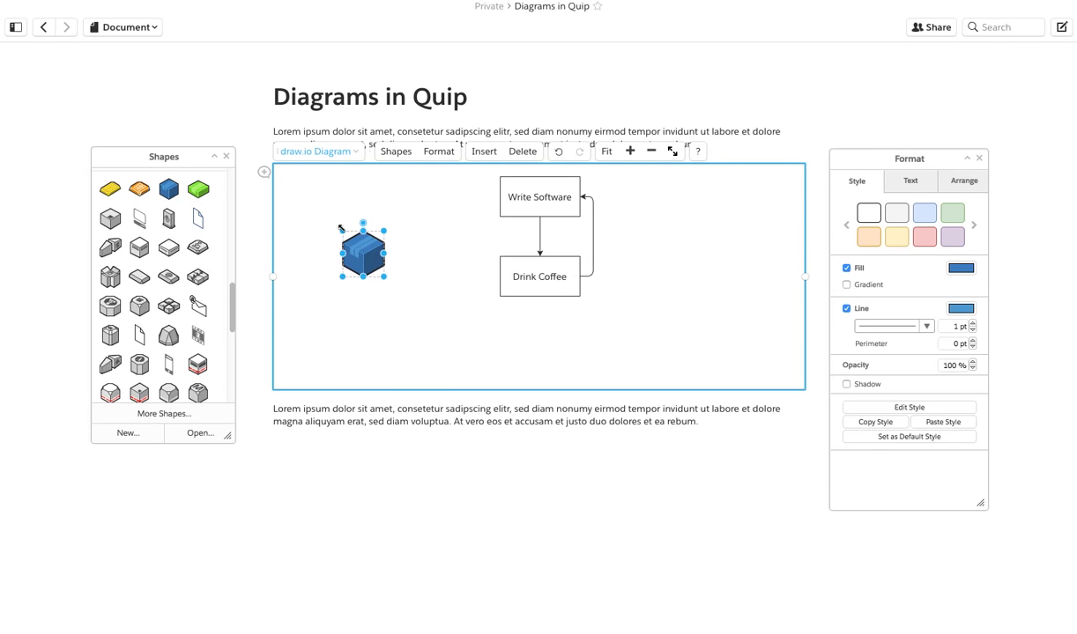
drag(200, 189, 363, 285)
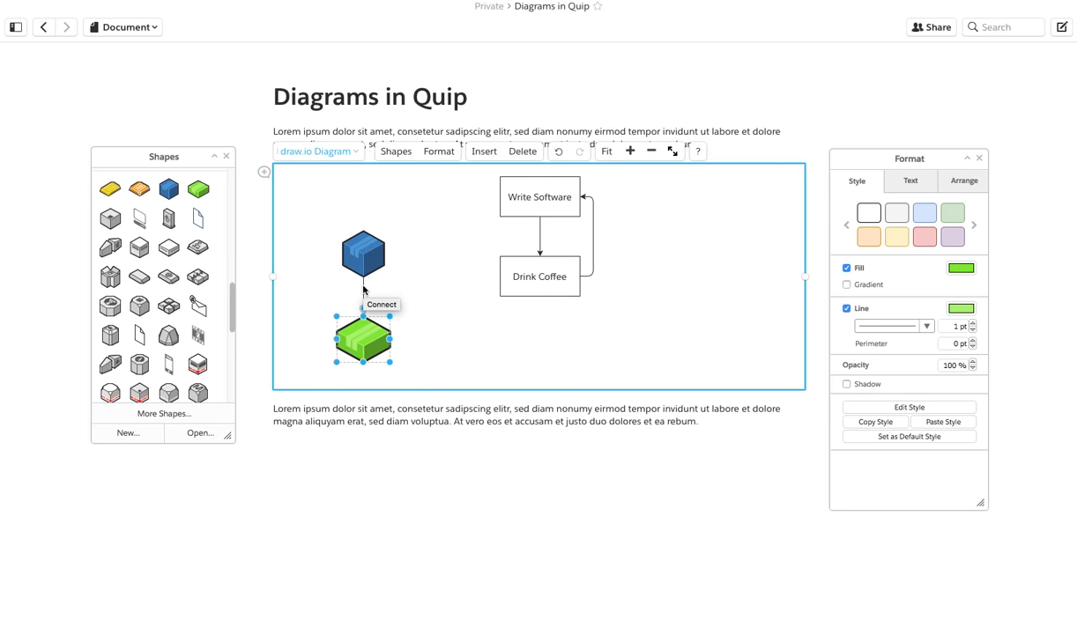
click(477, 304)
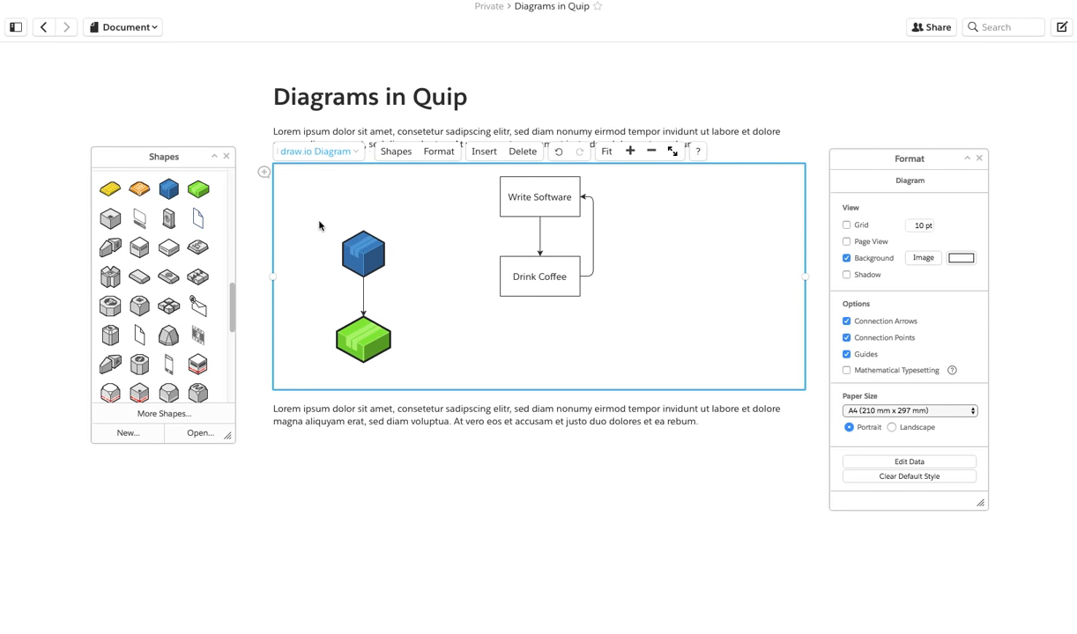
Delete both AWS 3D blocks with their connector, and undo and redo that deletion
drag(316, 217, 422, 376)
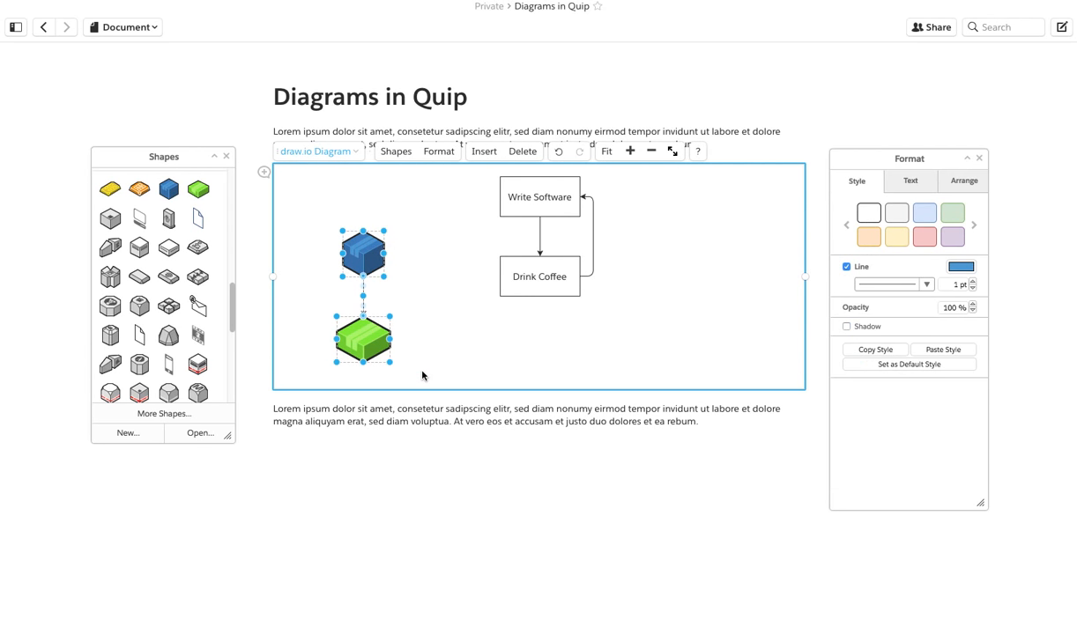
click(521, 156)
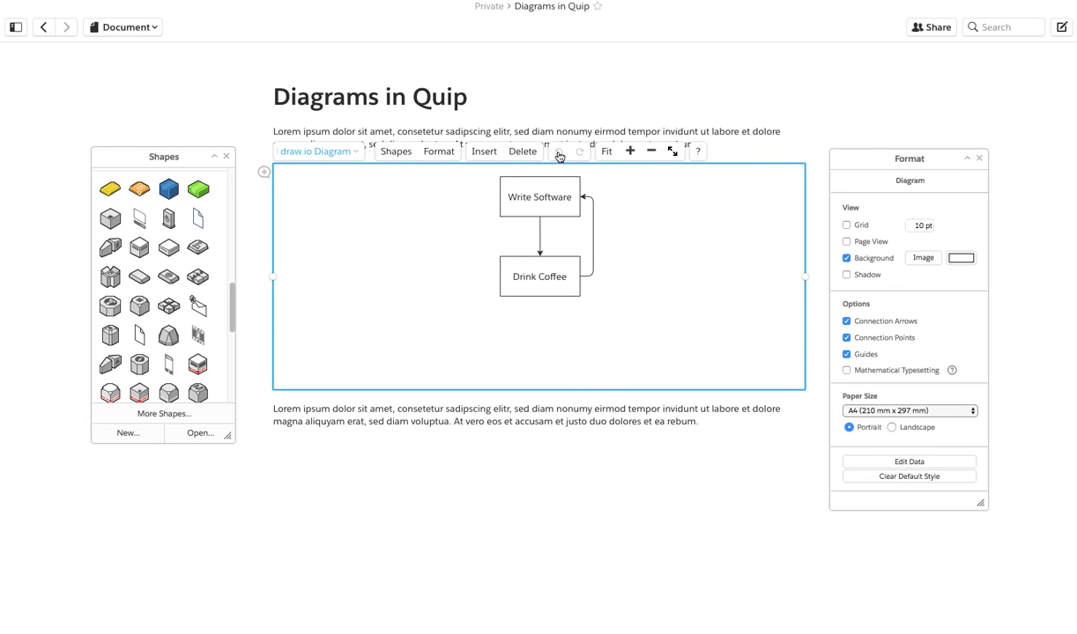
click(558, 152)
click(580, 152)
Zoom the flowchart in and out and pan it within the diagram frame
click(629, 152)
click(629, 151)
click(651, 151)
click(651, 152)
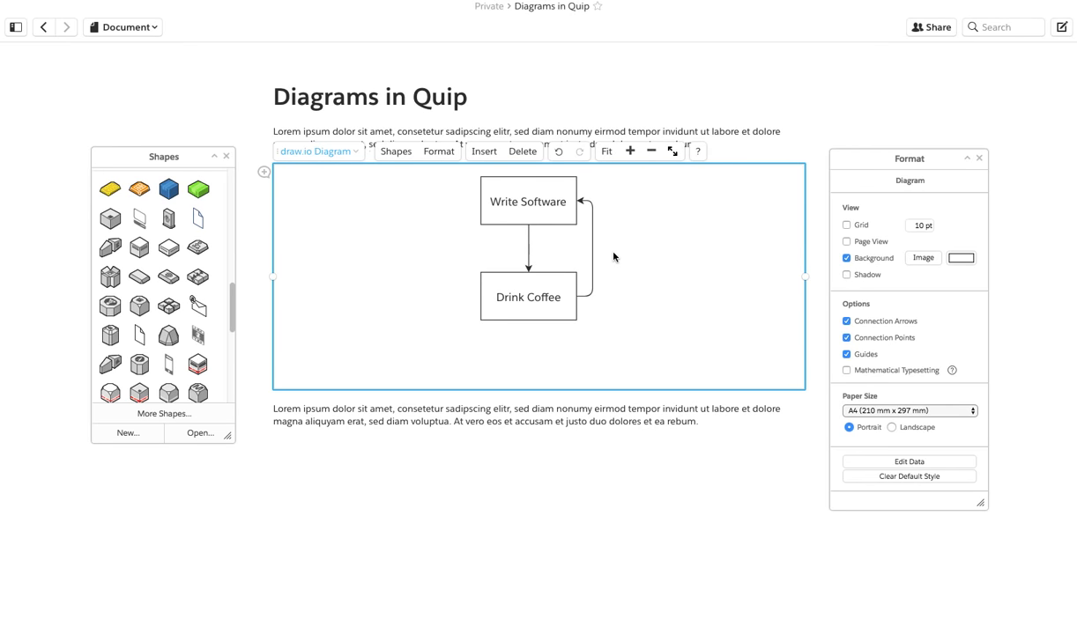
scroll(614, 257, up, 4)
scroll(615, 258, down, 3)
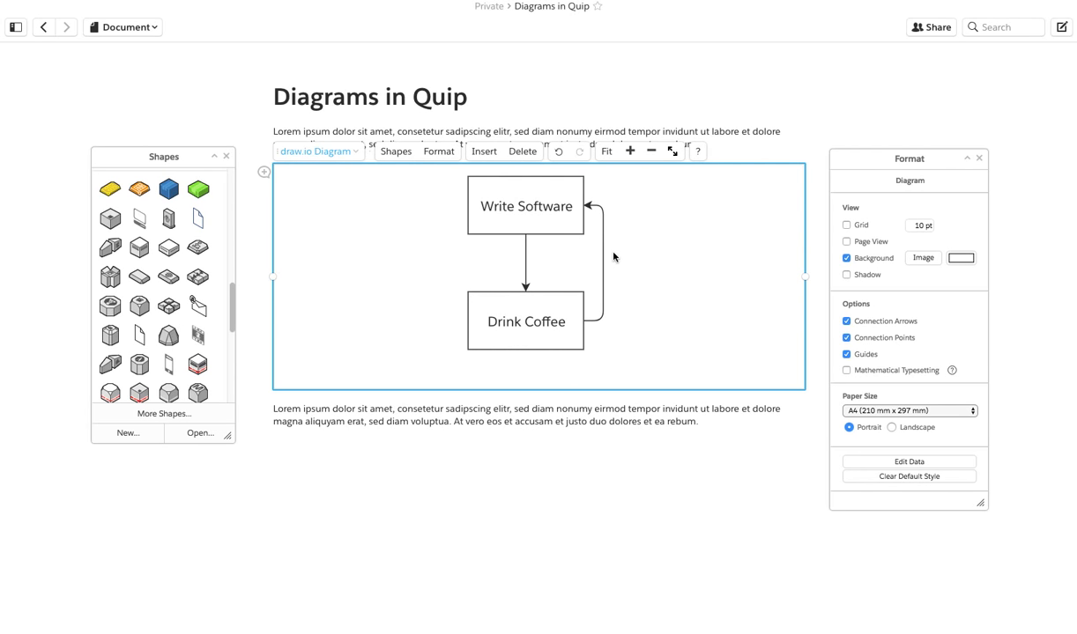
mouse_move(666, 239)
mouse_down()
mouse_move(630, 290)
mouse_move(637, 225)
mouse_move(687, 241)
mouse_up()
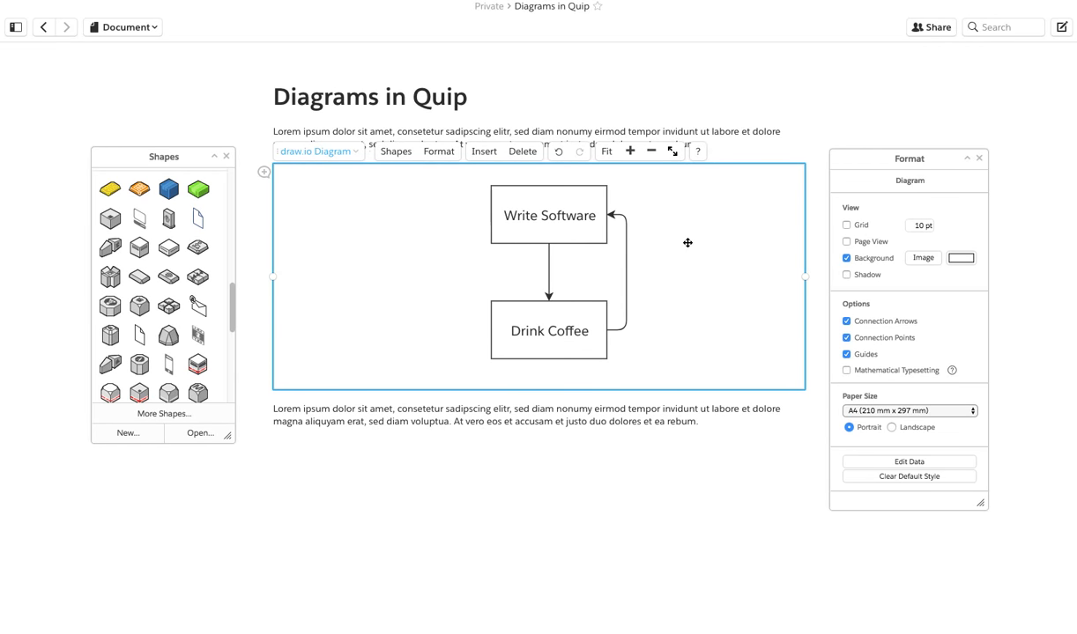
In fullscreen mode, add two connected "Drink Coffee" copies in a column below the existing one, and return to the document
click(673, 152)
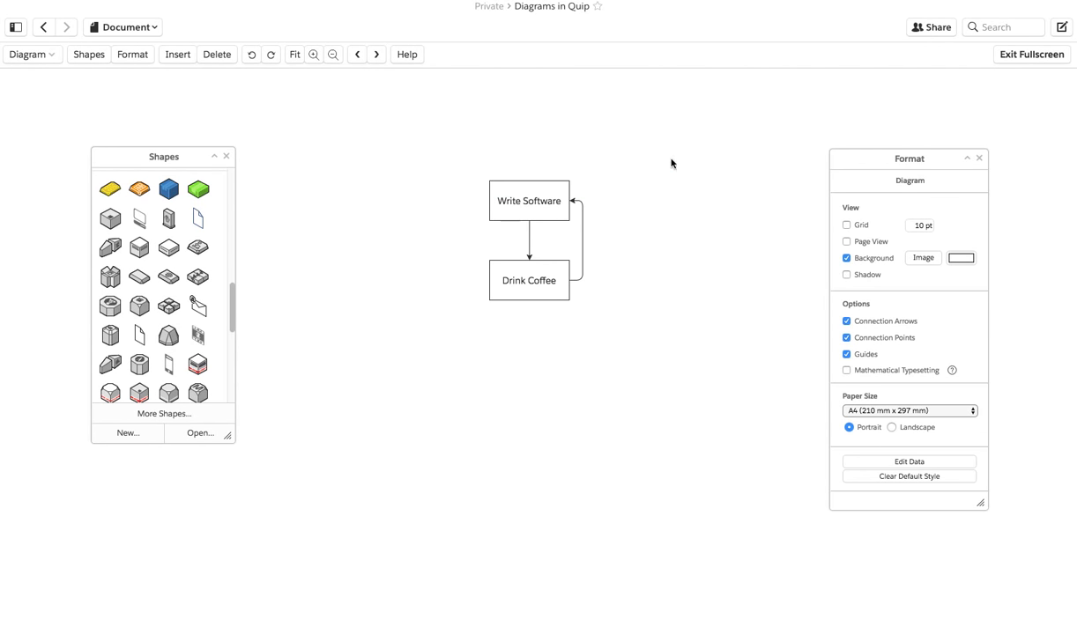
click(529, 308)
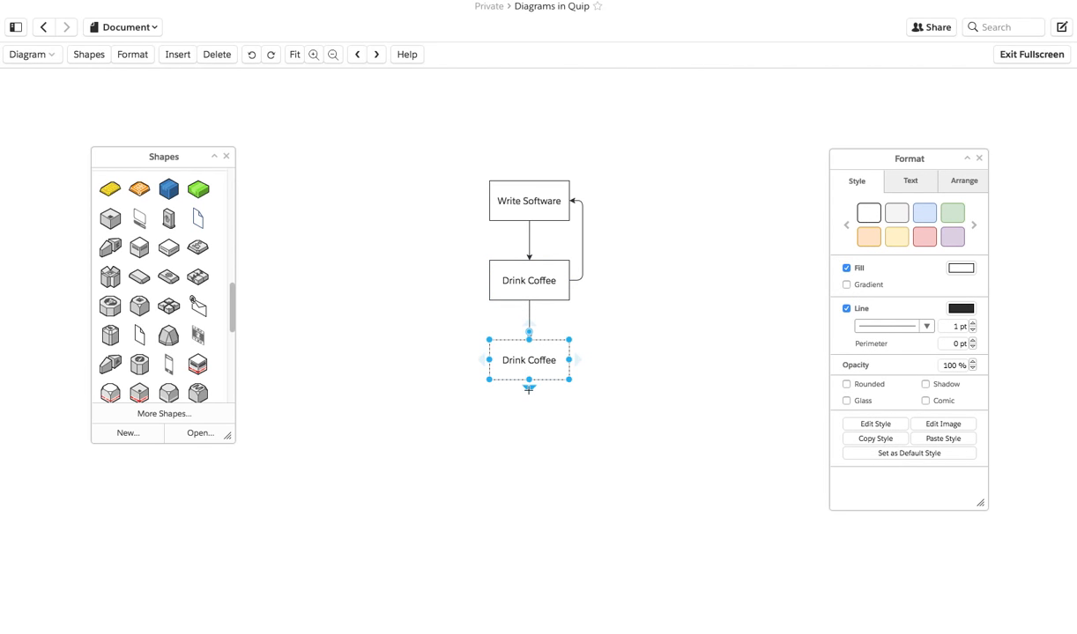
click(529, 389)
click(702, 311)
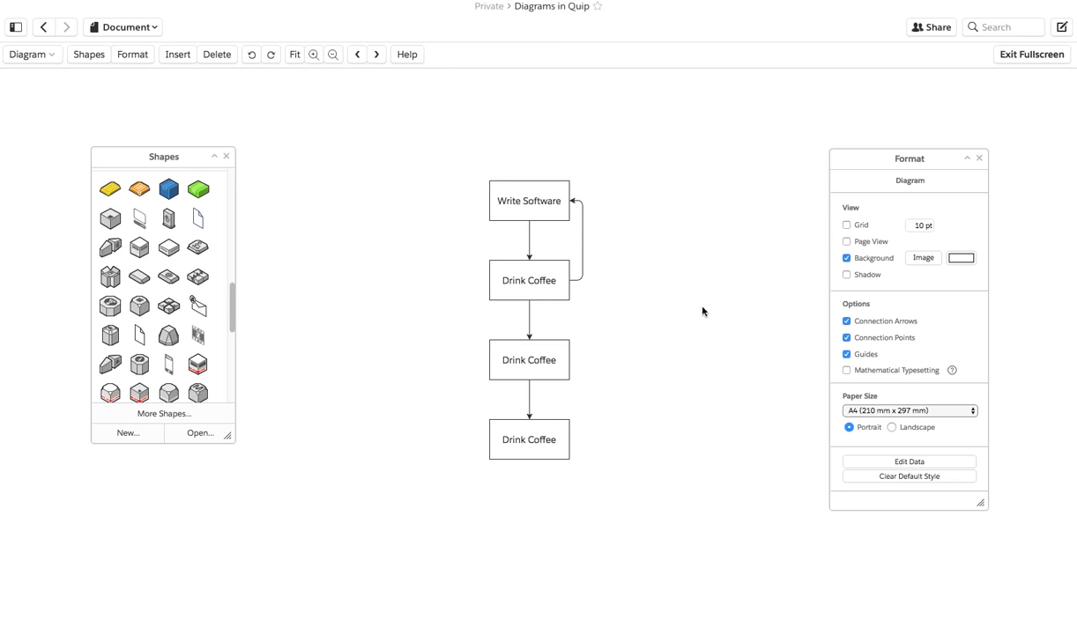
click(1028, 55)
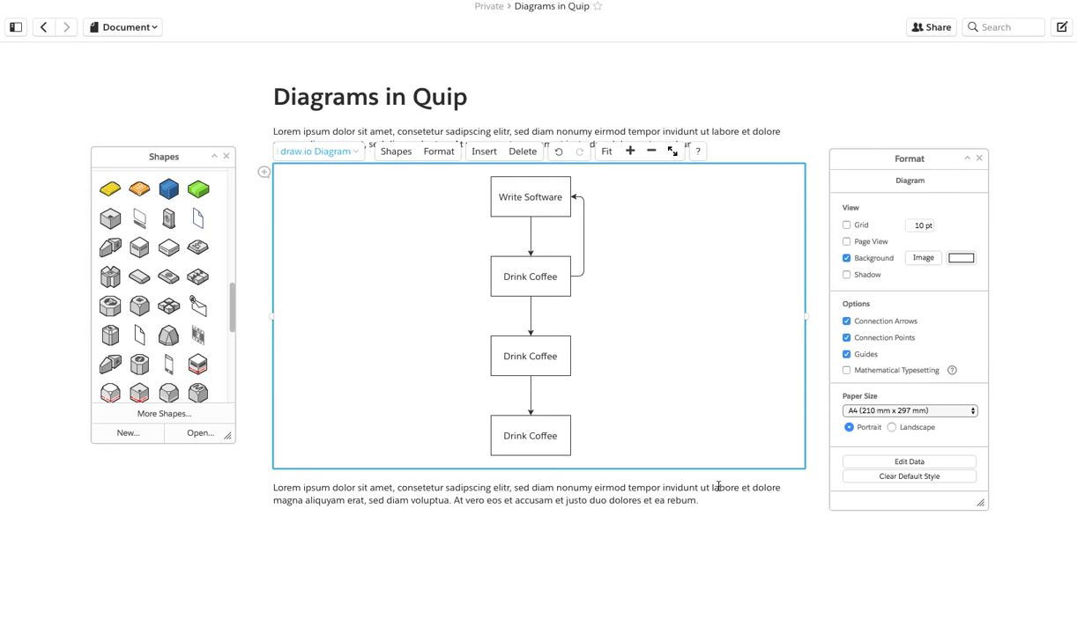
Display the diagram editor's help options
click(698, 153)
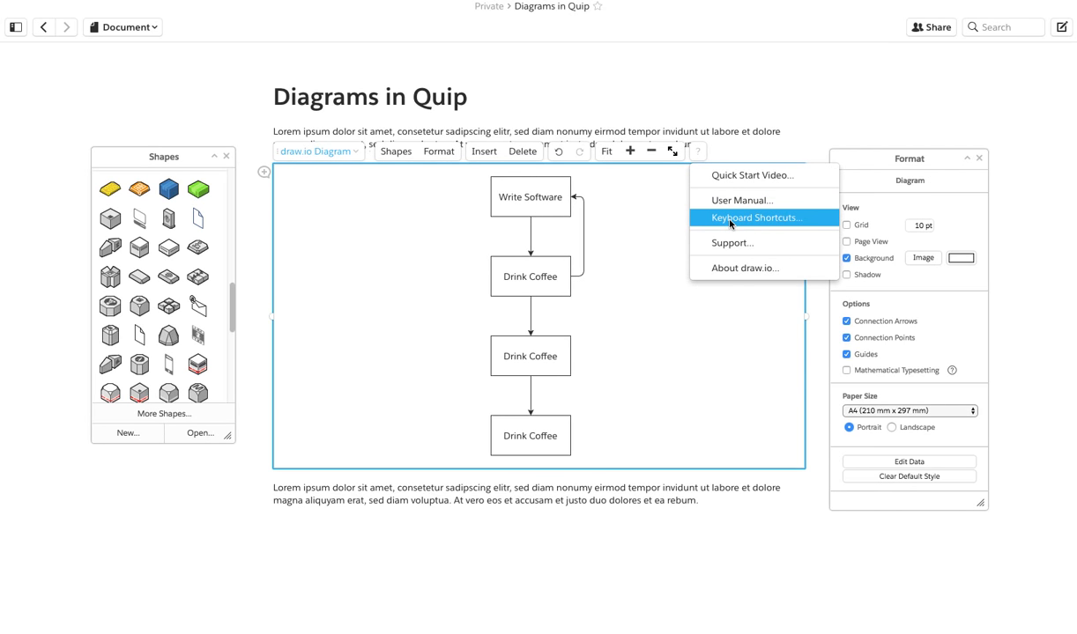
Enlarge the middle "Drink Coffee" rectangle about its center, and add a connected copy to its right and another above that copy
click(540, 358)
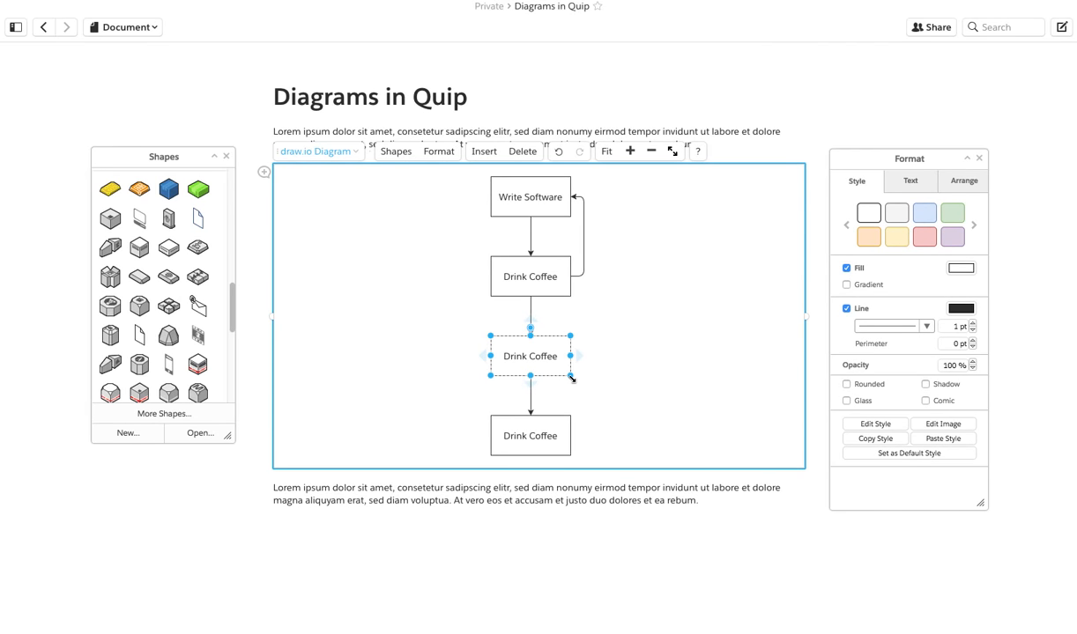
drag(571, 377, 582, 388)
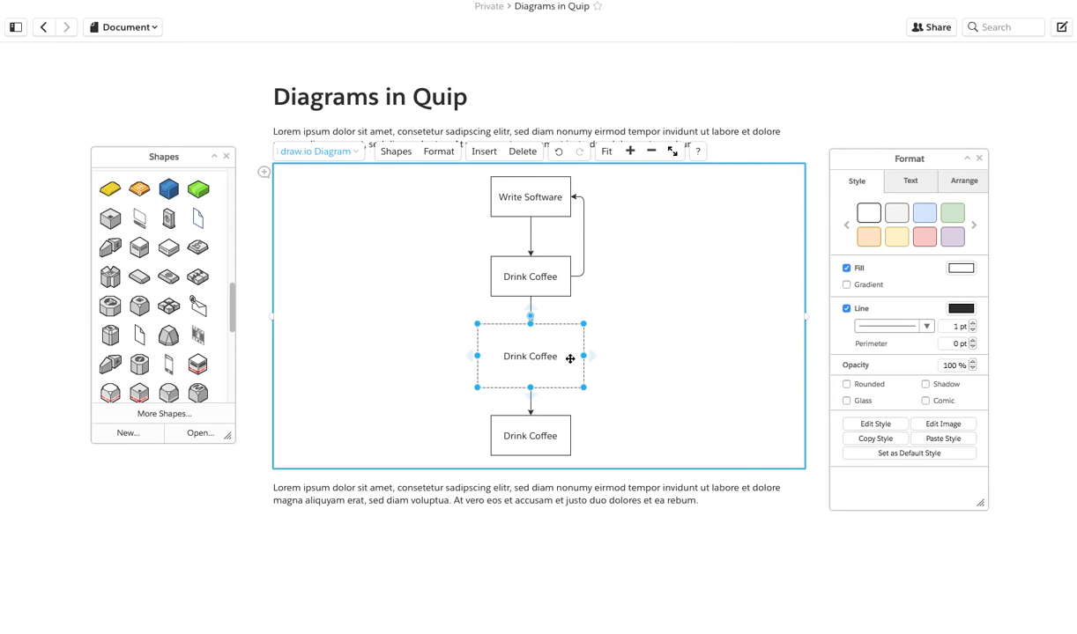
key(alt+shift+Right)
key(alt+shift+Up)
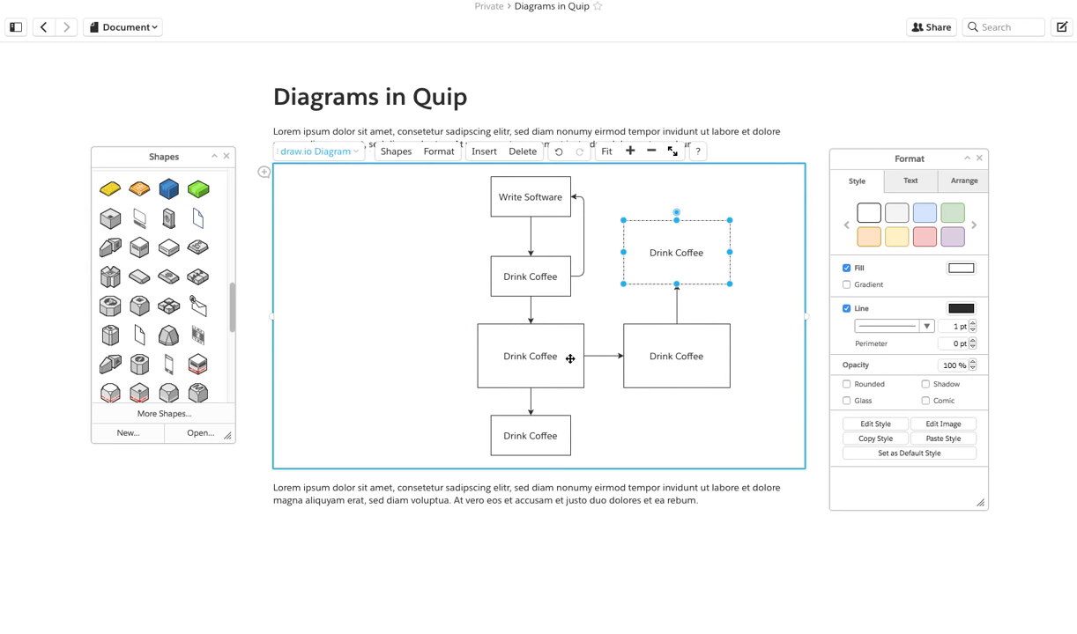